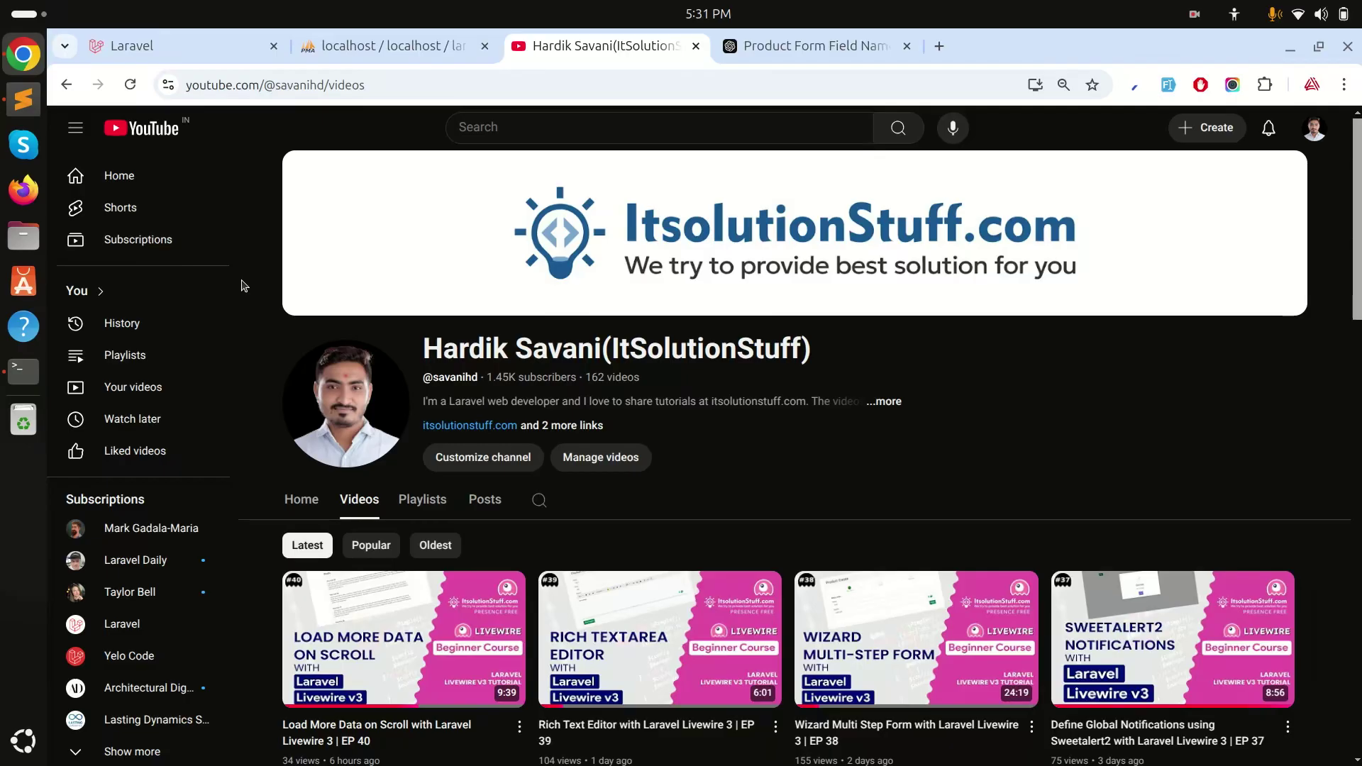
Switch to the Laravel tab showing the Product Create form at localhost:8000/home
click(180, 52)
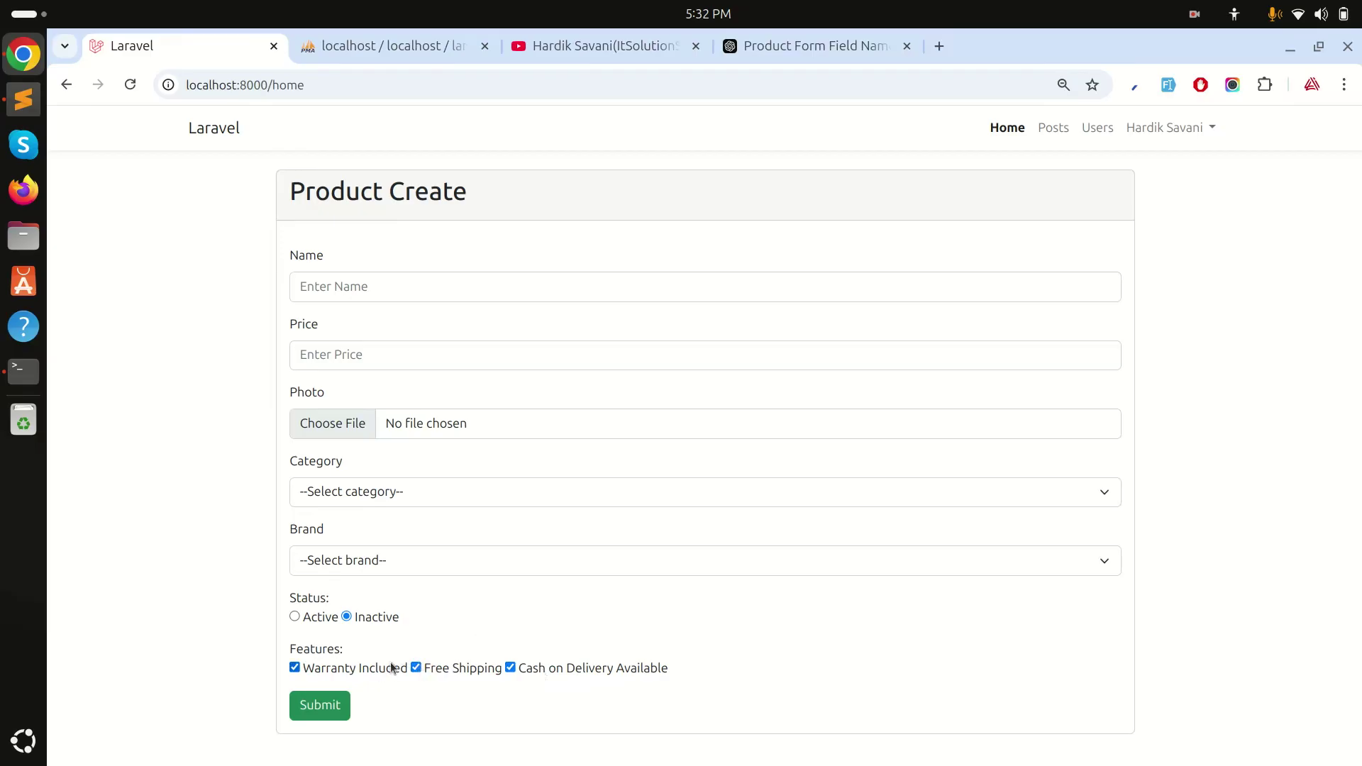
In product-create.blade.php, inspect the Features block's Warranty Included label and checkbox markup
key(alt+Tab)
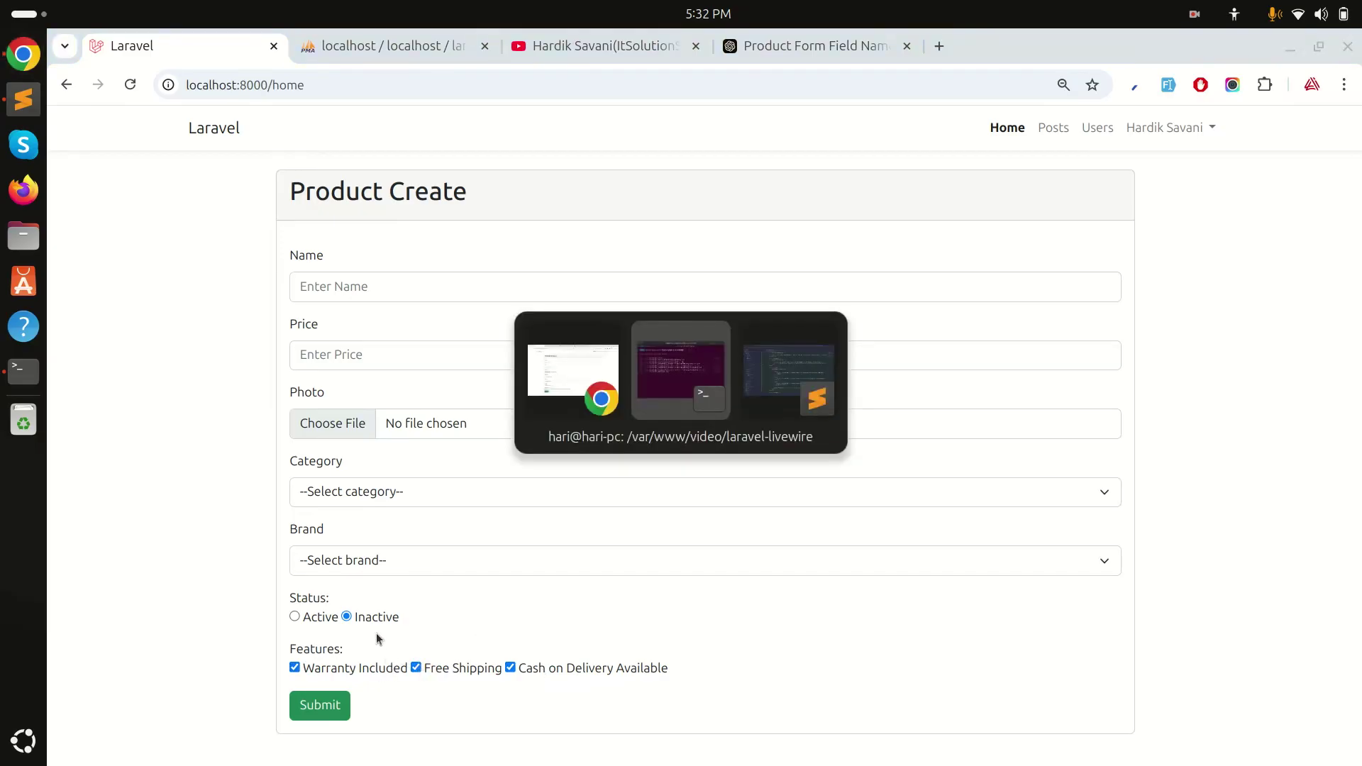
key(alt+Tab)
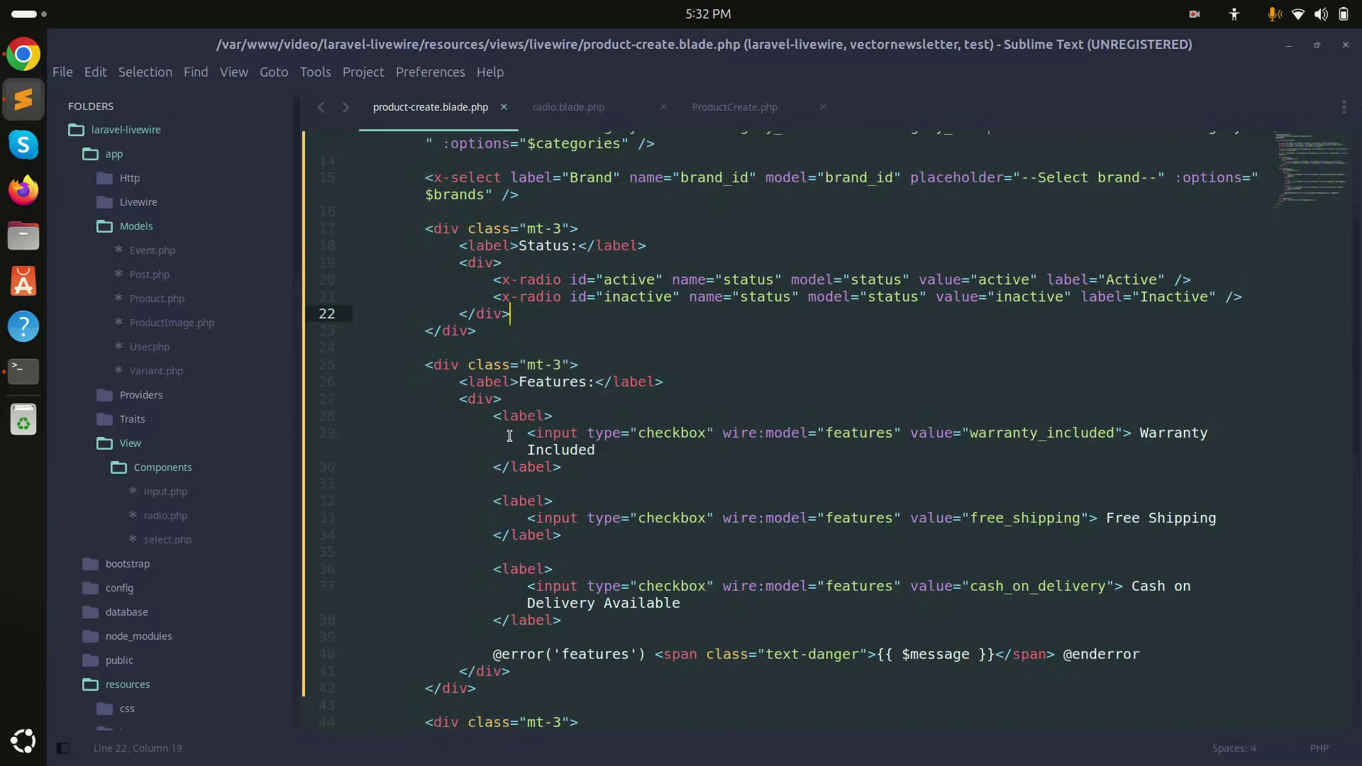
scroll(512, 434, down, 1)
double_click(521, 364)
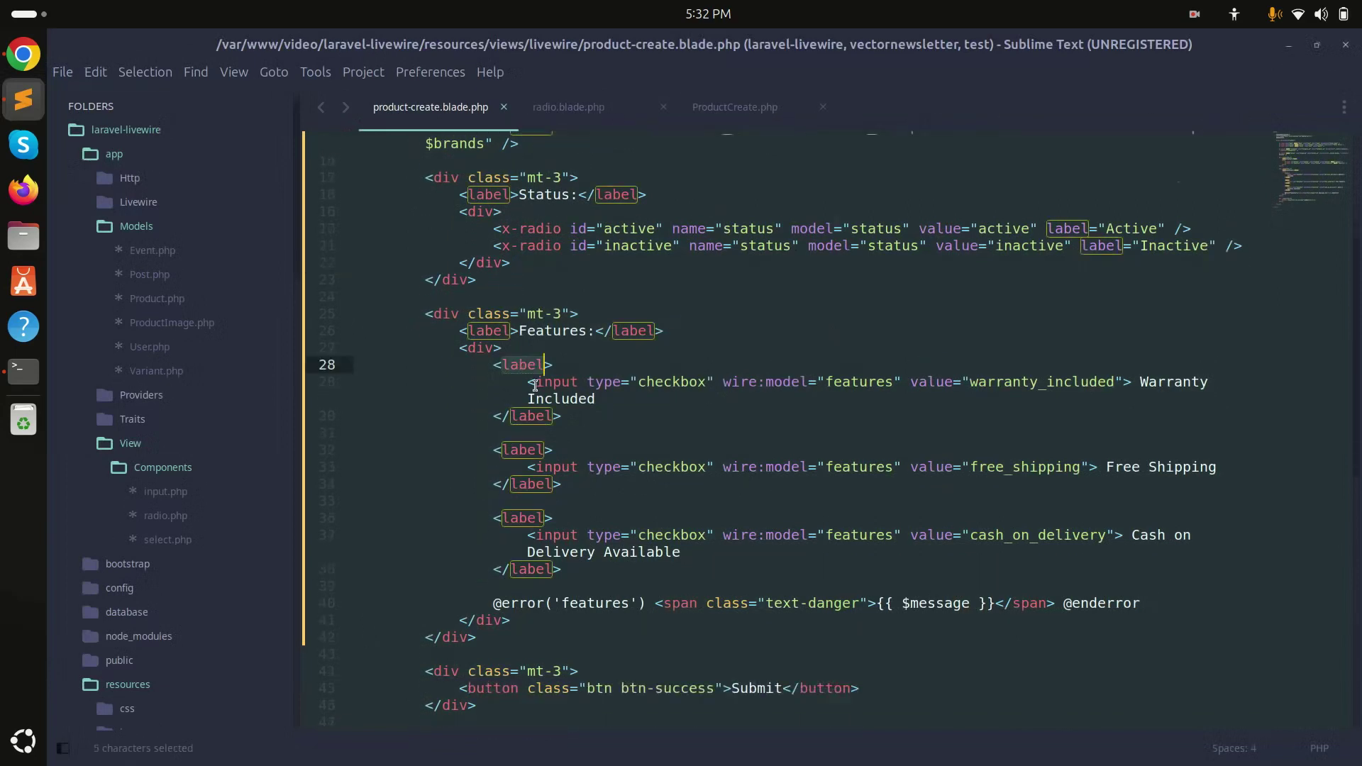
click(561, 399)
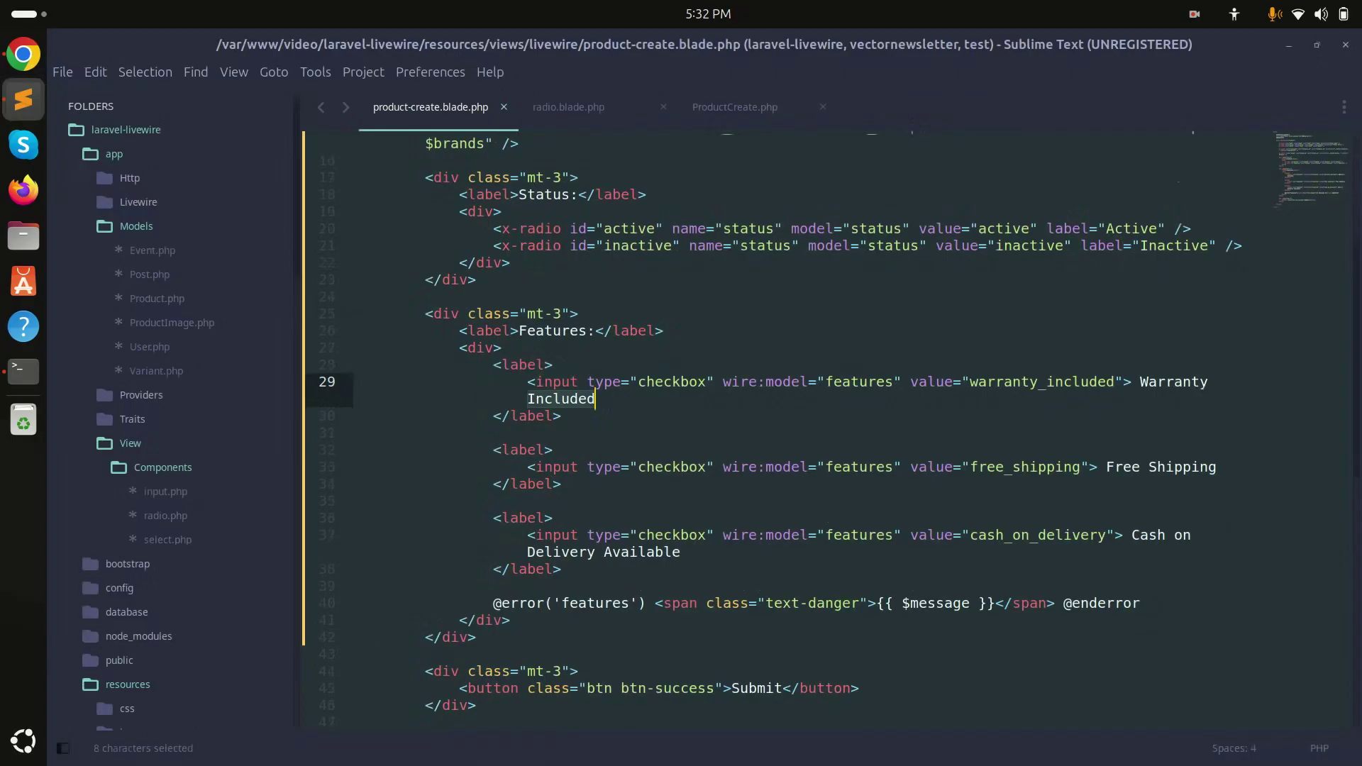
click(526, 398)
click(590, 414)
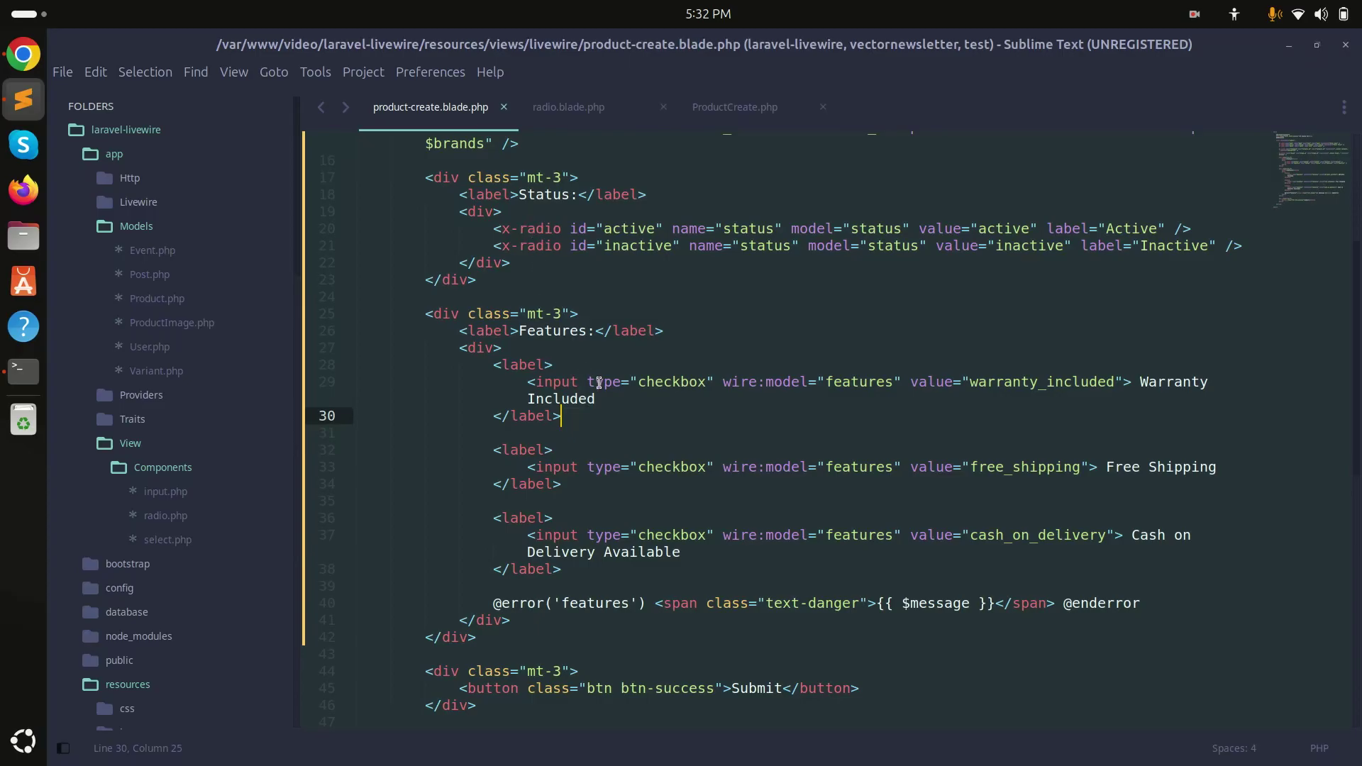
Stop artisan serve and run php artisan make:component checkbox
key(alt+Tab)
key(alt+Tab)
key(ctrl+c)
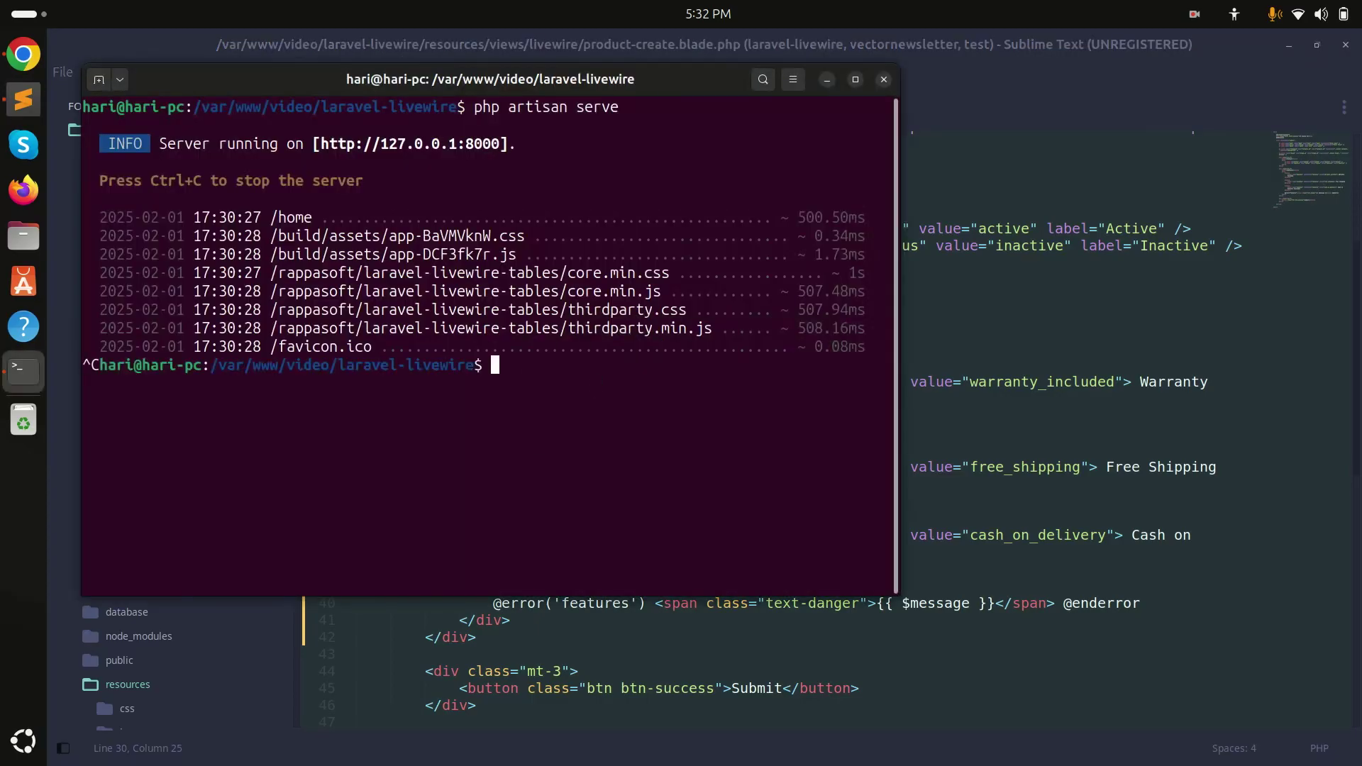
text(php art)
text(isan make:co)
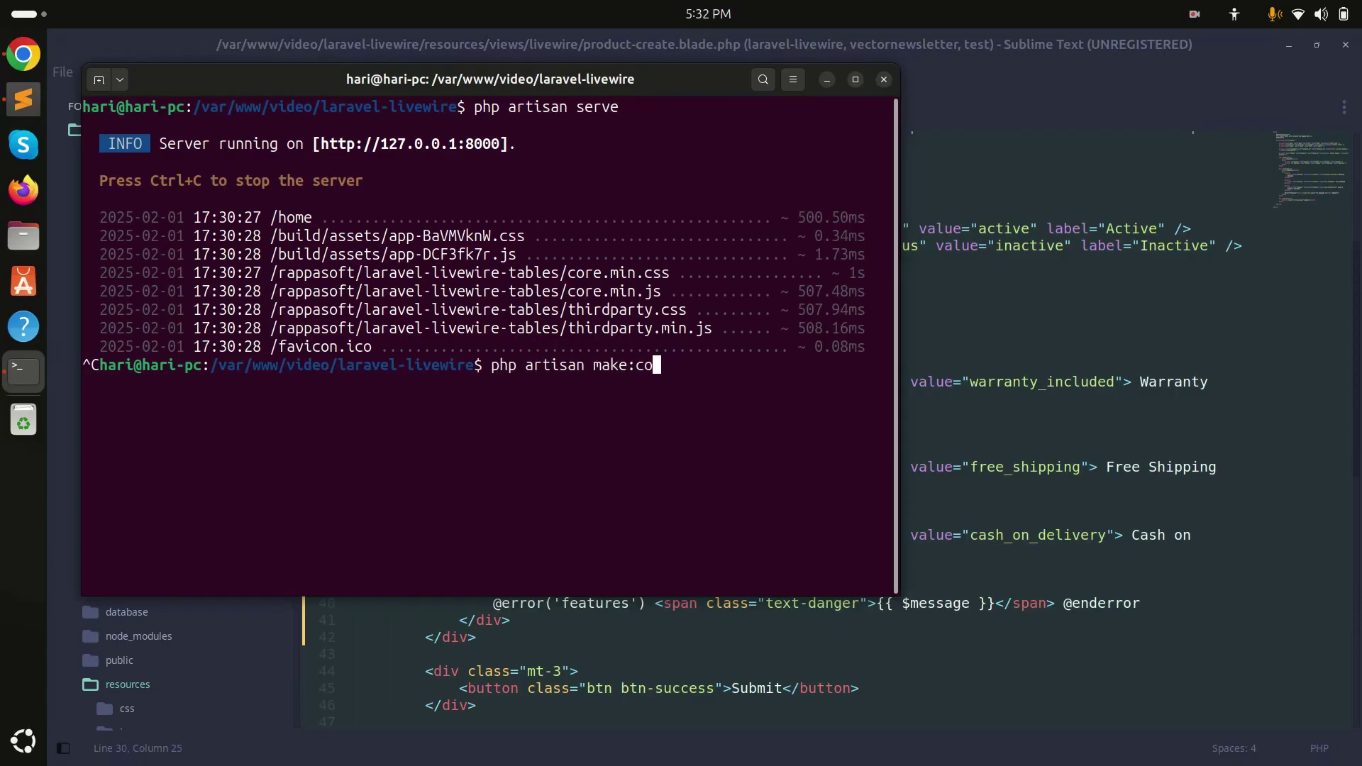
text(mponent )
text(checkbx)
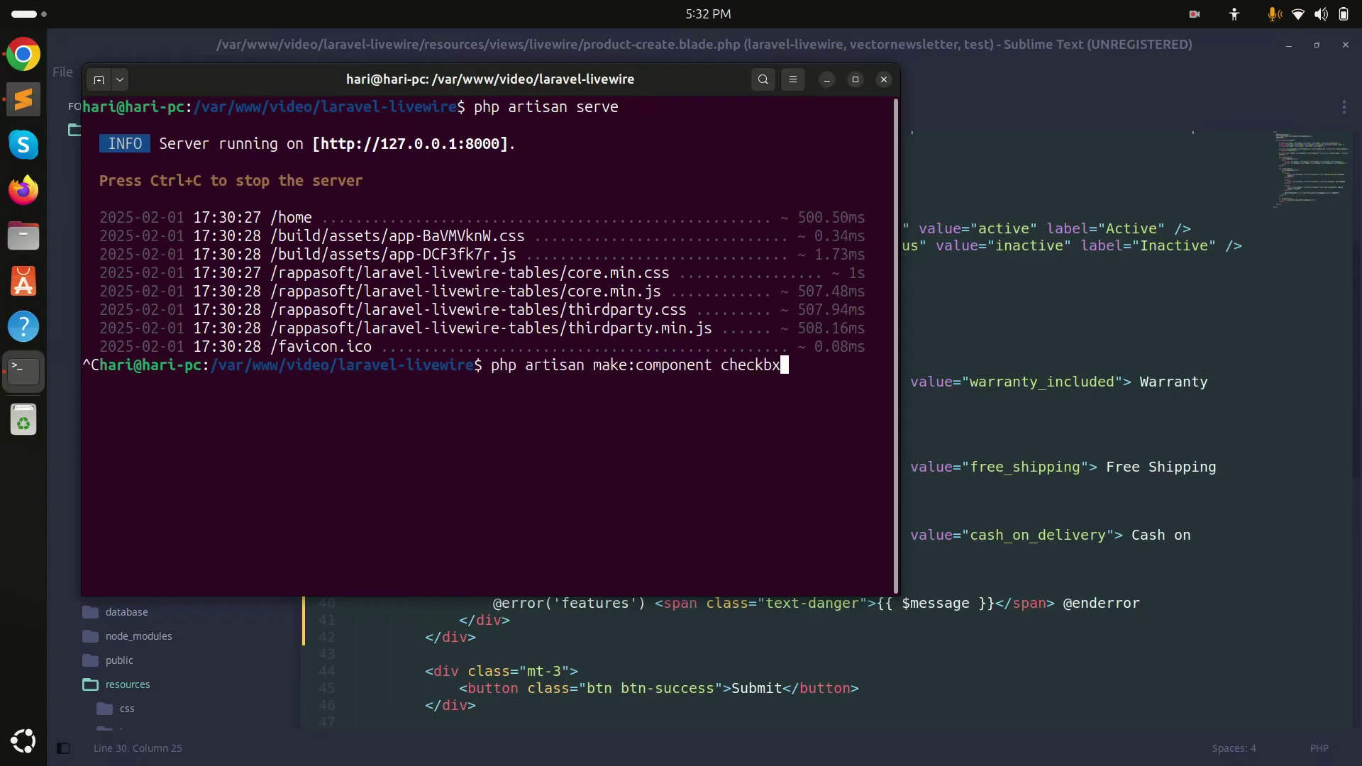
key(BackSpace)
text(ox)
key(Return)
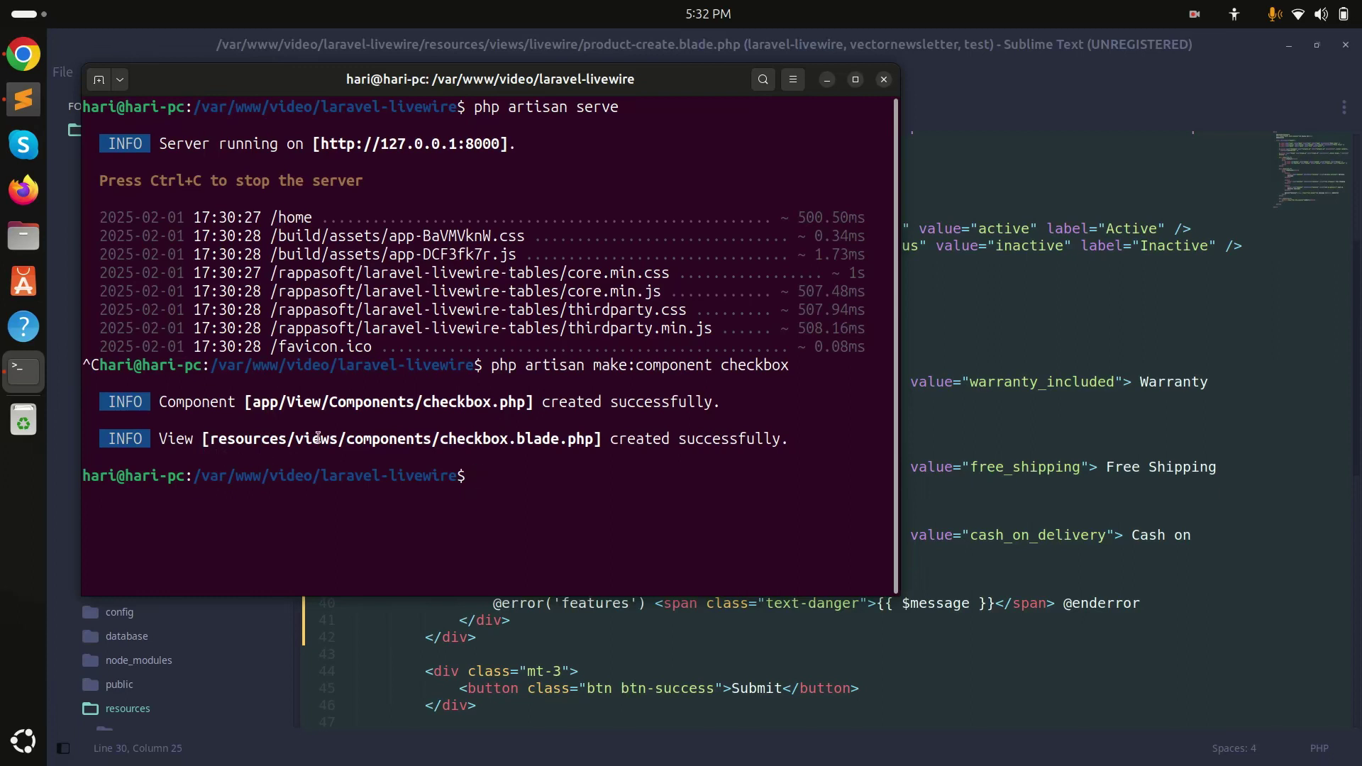
Open the generated checkbox.php class and expand resources/views in the sidebar
key(alt+Tab)
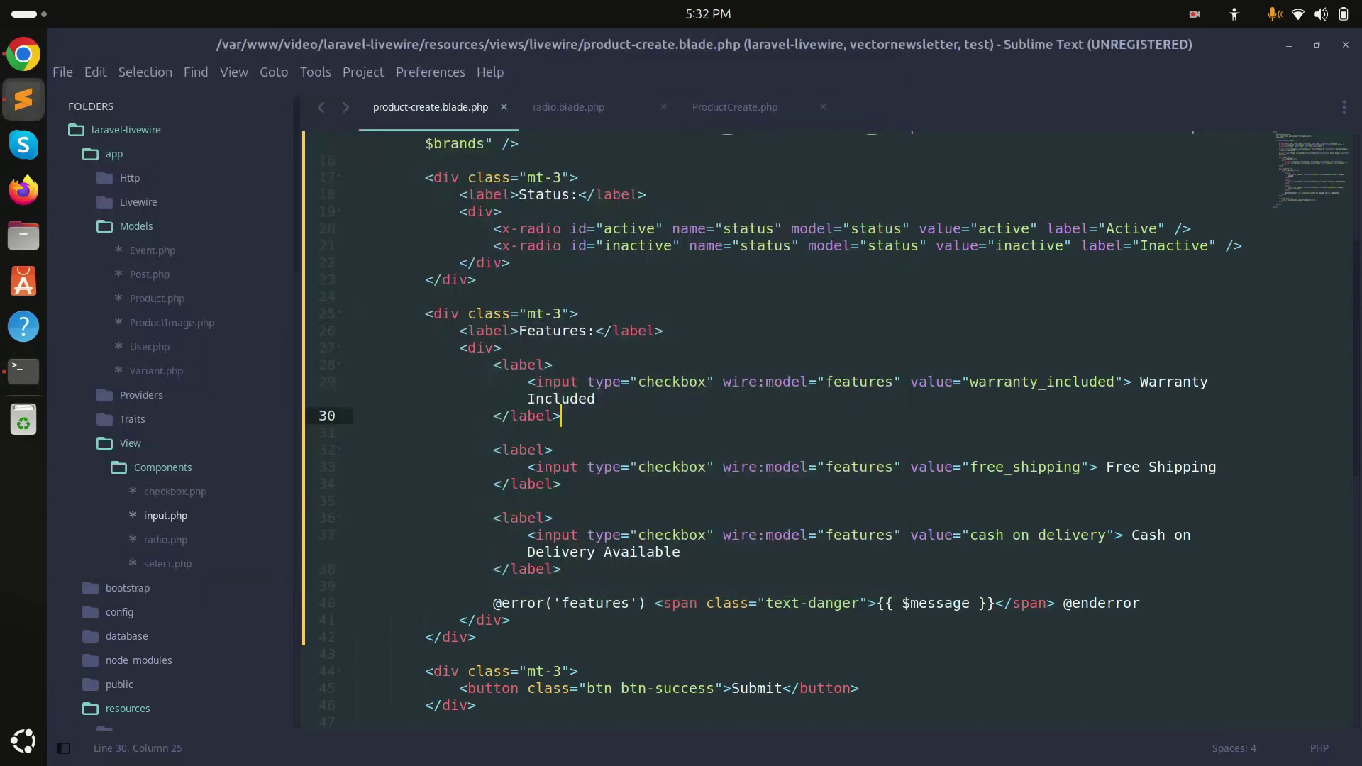
click(175, 491)
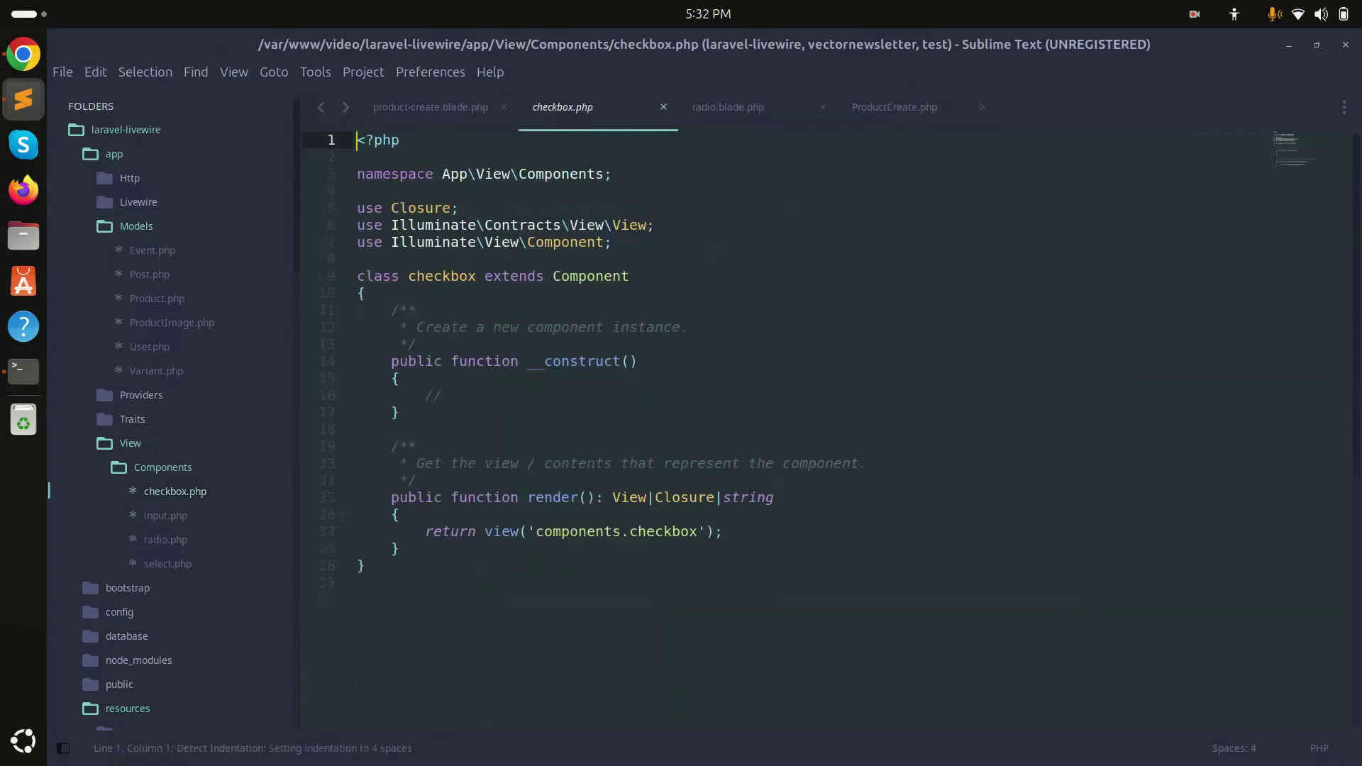
click(131, 444)
click(128, 588)
scroll(160, 532, down, 3)
click(132, 539)
click(144, 563)
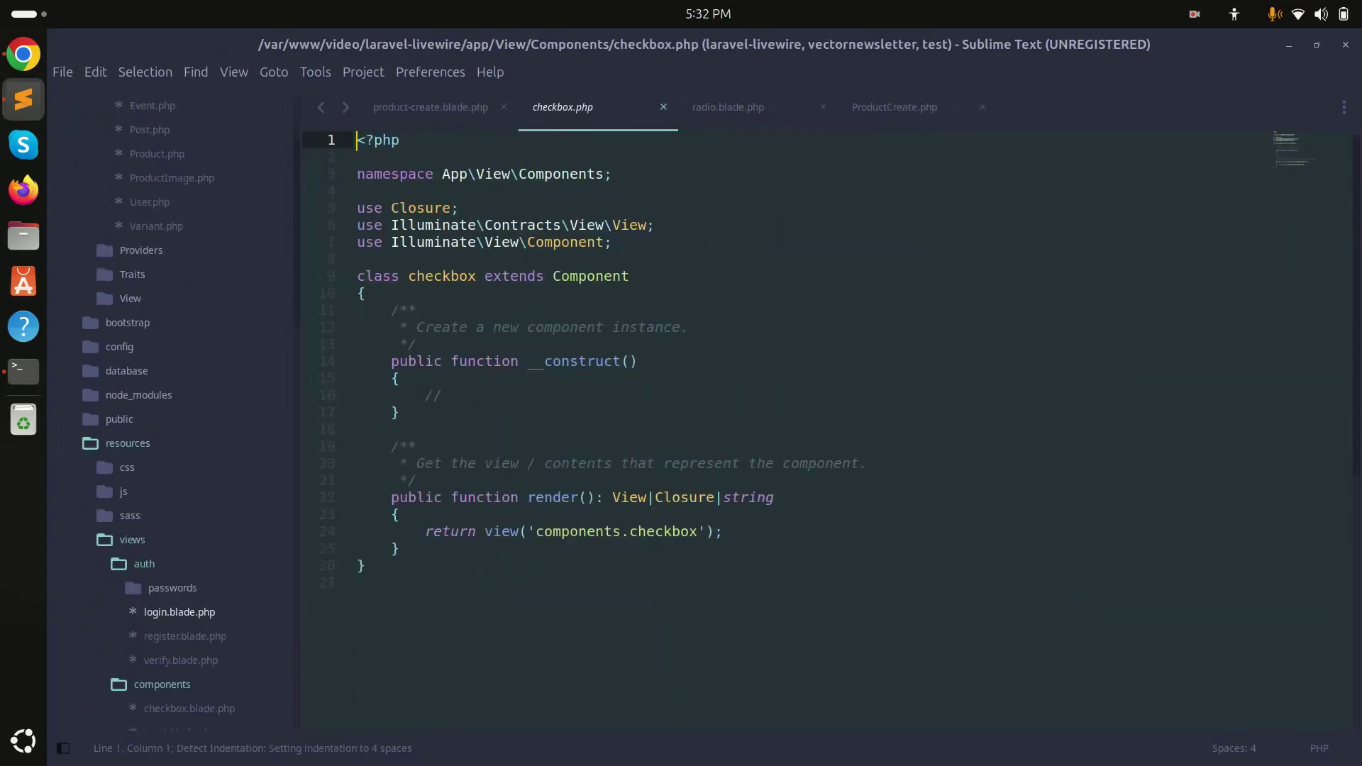
scroll(170, 426, down, 3)
scroll(170, 426, down, 2)
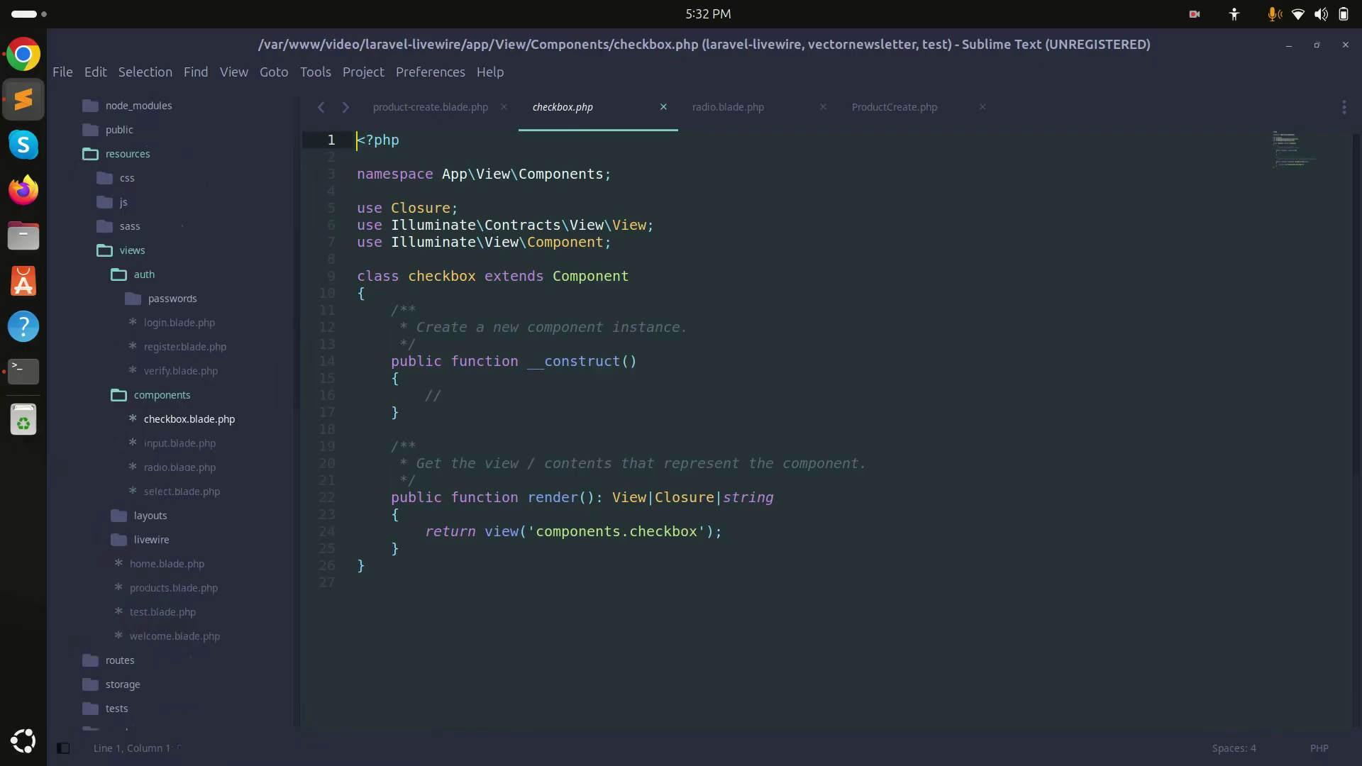
Copy the Warranty Included label block into checkbox.blade.php and fix its indentation
key(ctrl+Page_Up)
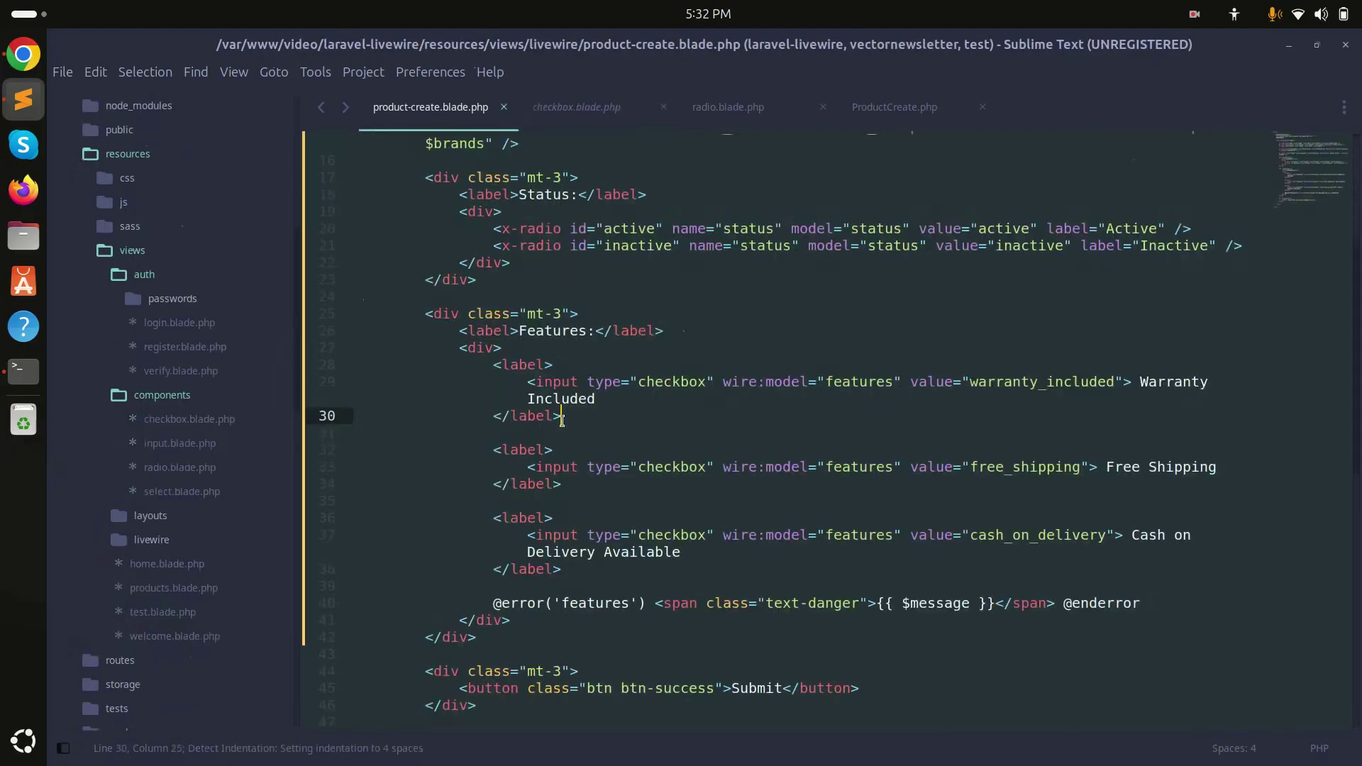
drag(561, 418, 492, 365)
key(ctrl+c)
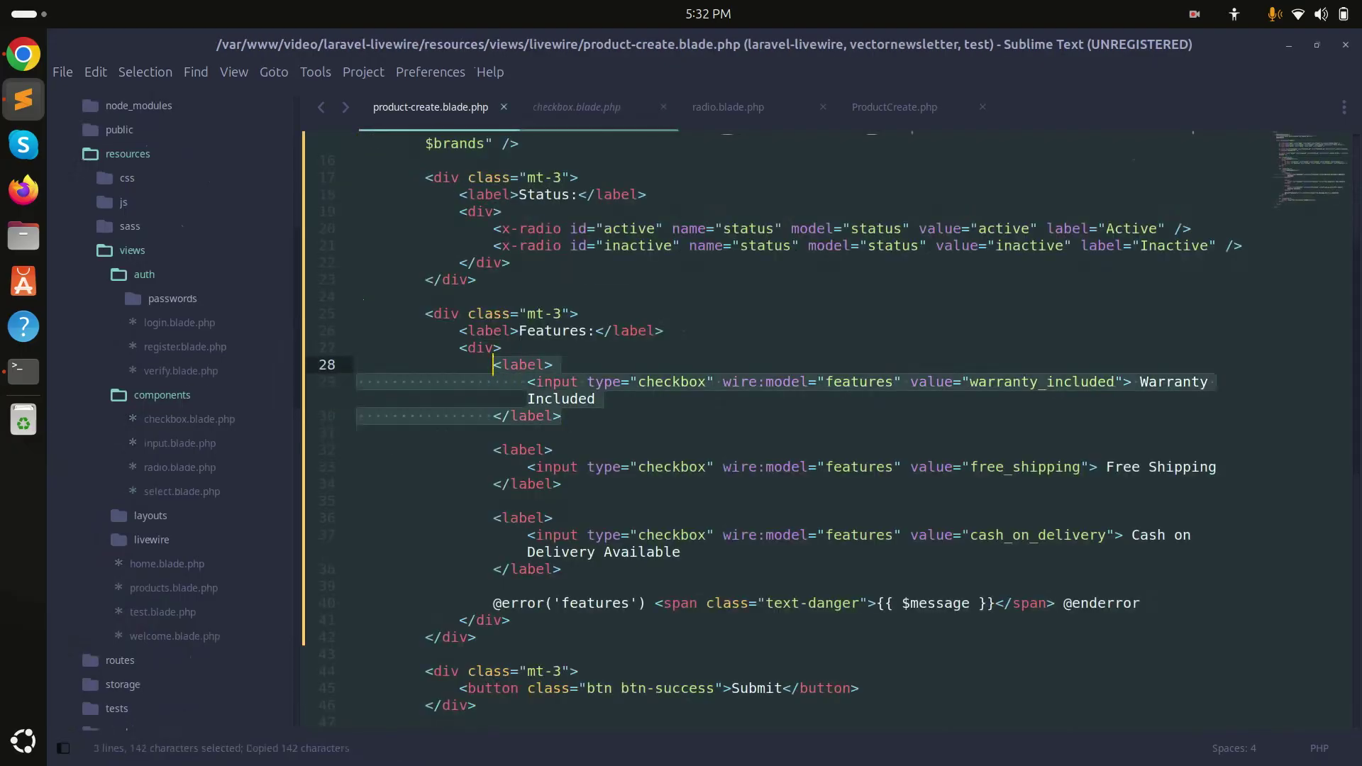
key(ctrl+Page_Down)
key(ctrl+a)
key(ctrl+v)
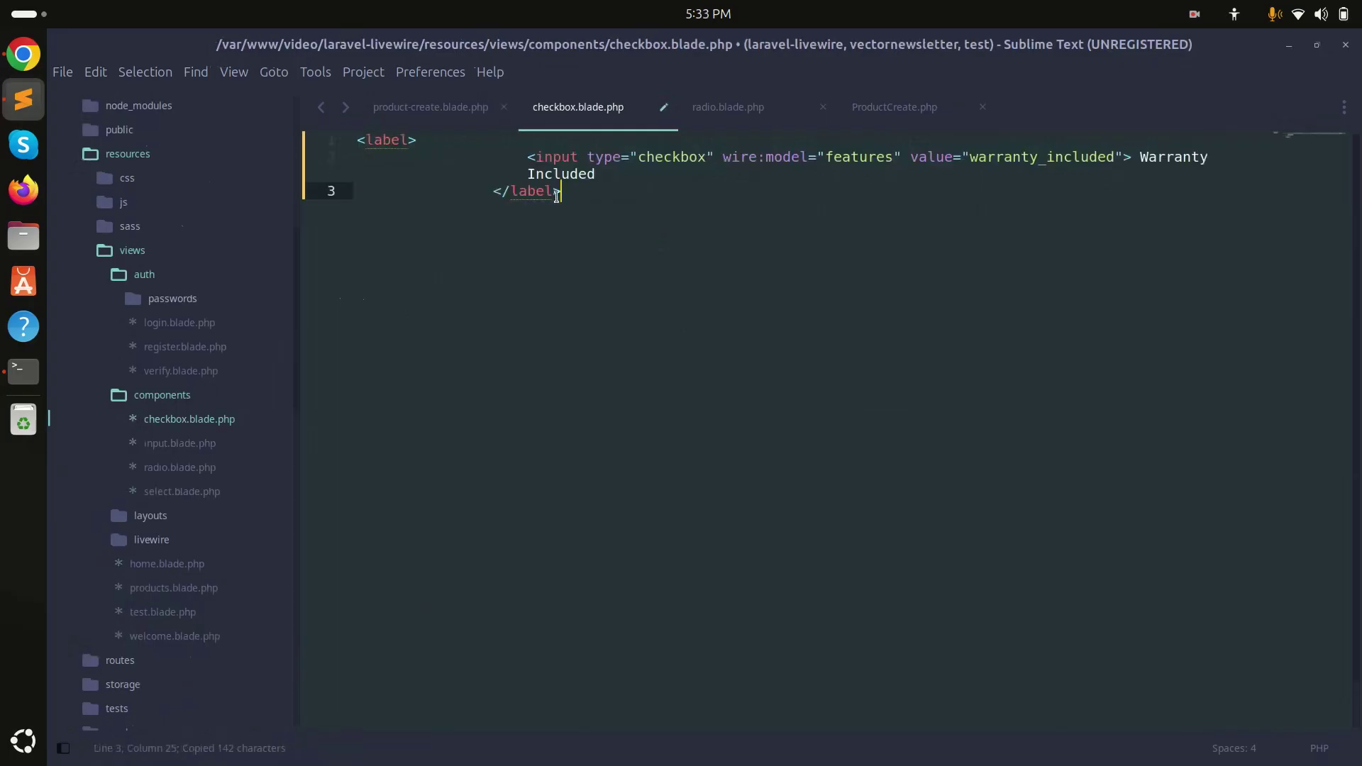
drag(556, 196, 562, 156)
key(shift+Tab)
key(shift+Tab)
key(shift+Tab)
key(shift+Tab)
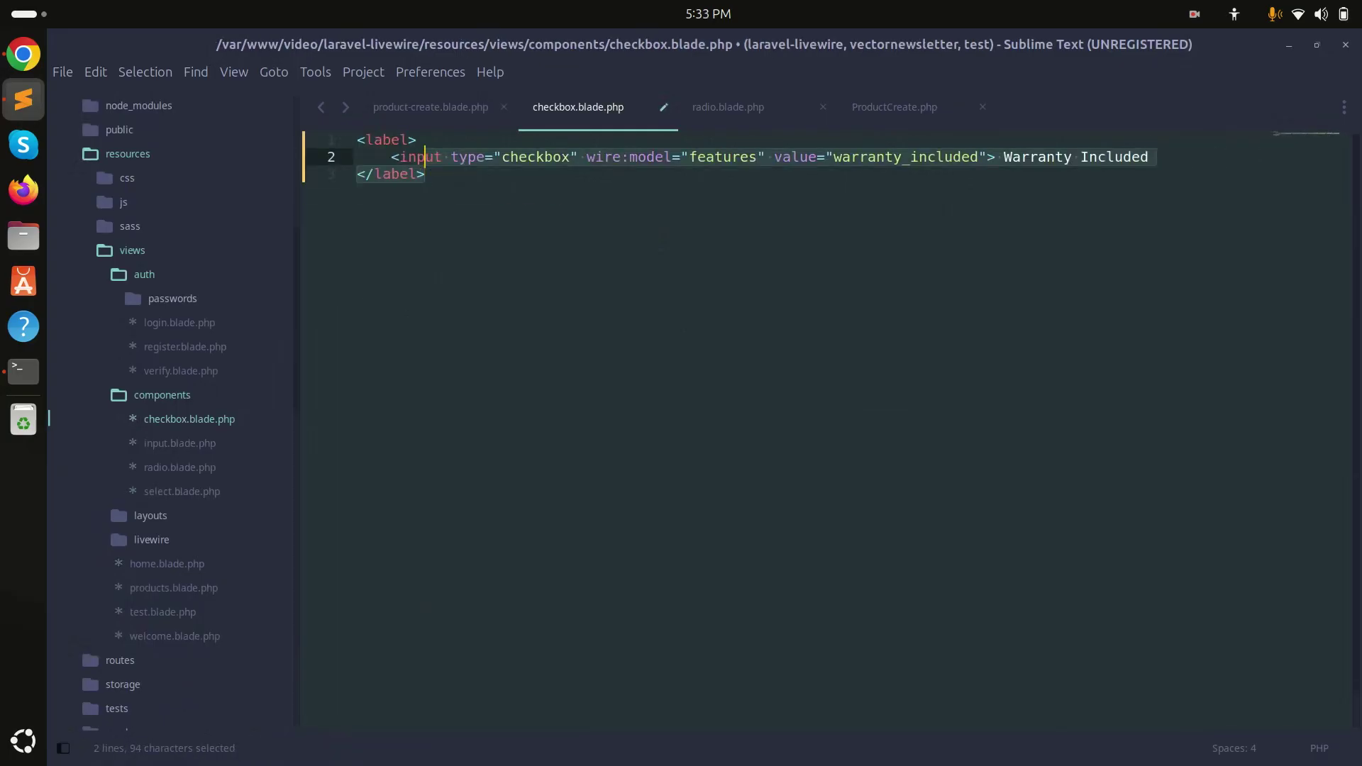
click(444, 158)
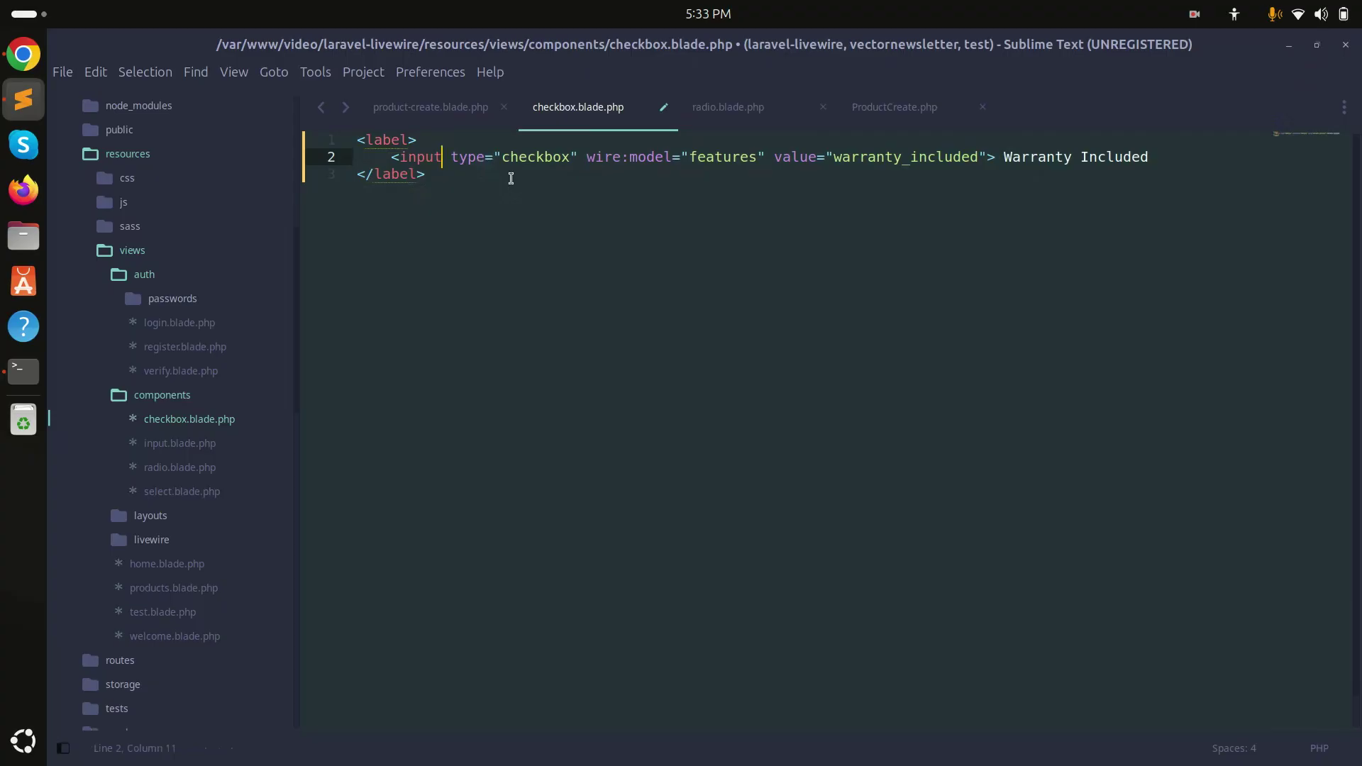
Replace the features, warranty_included and label text with $model, $value and $label, then save
double_click(532, 159)
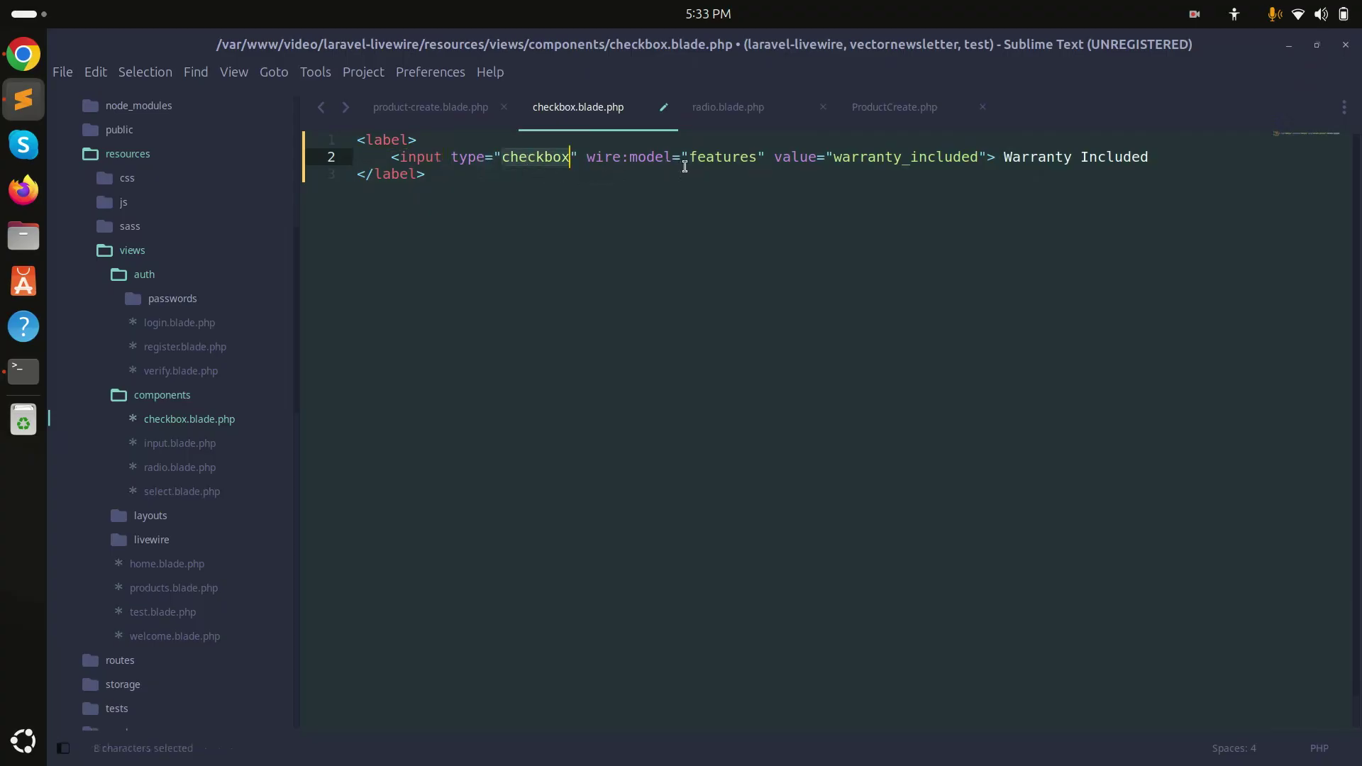
double_click(728, 156)
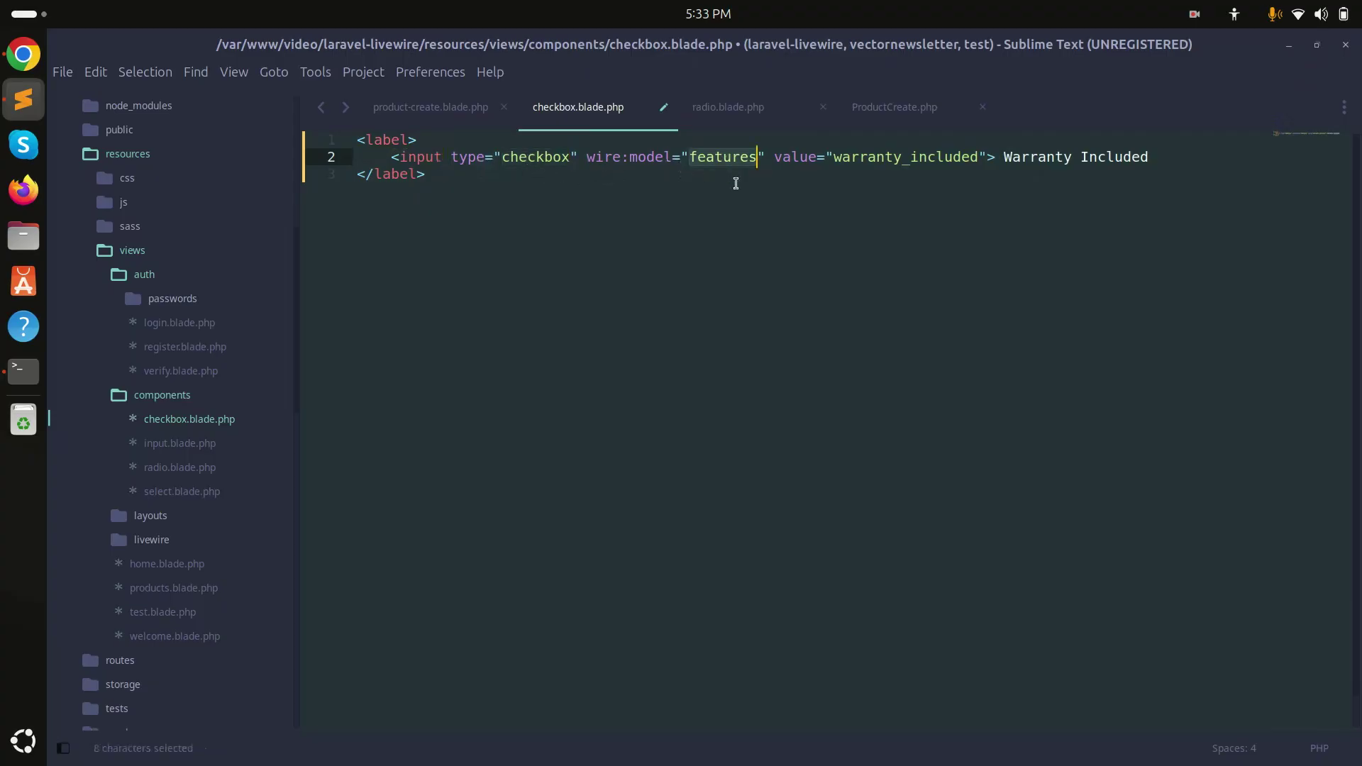
text({{ )
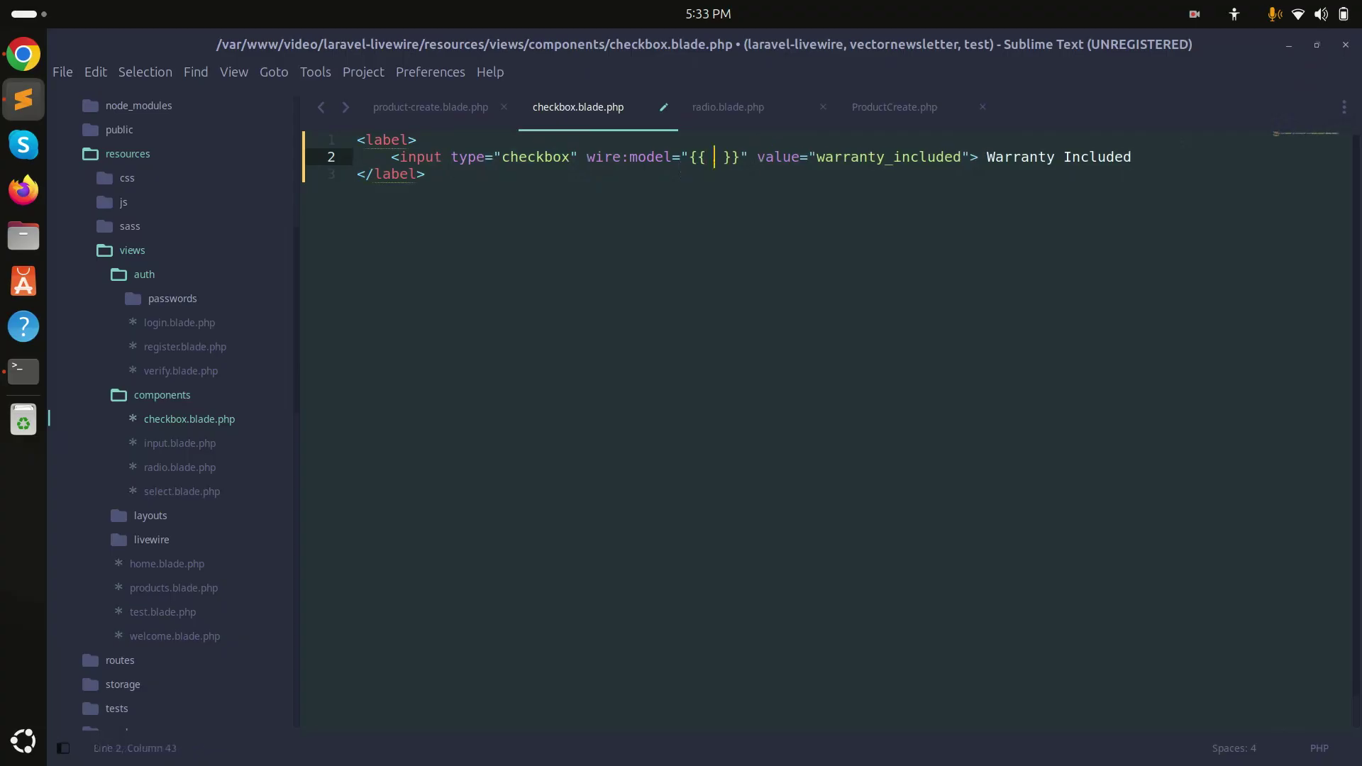
text($model)
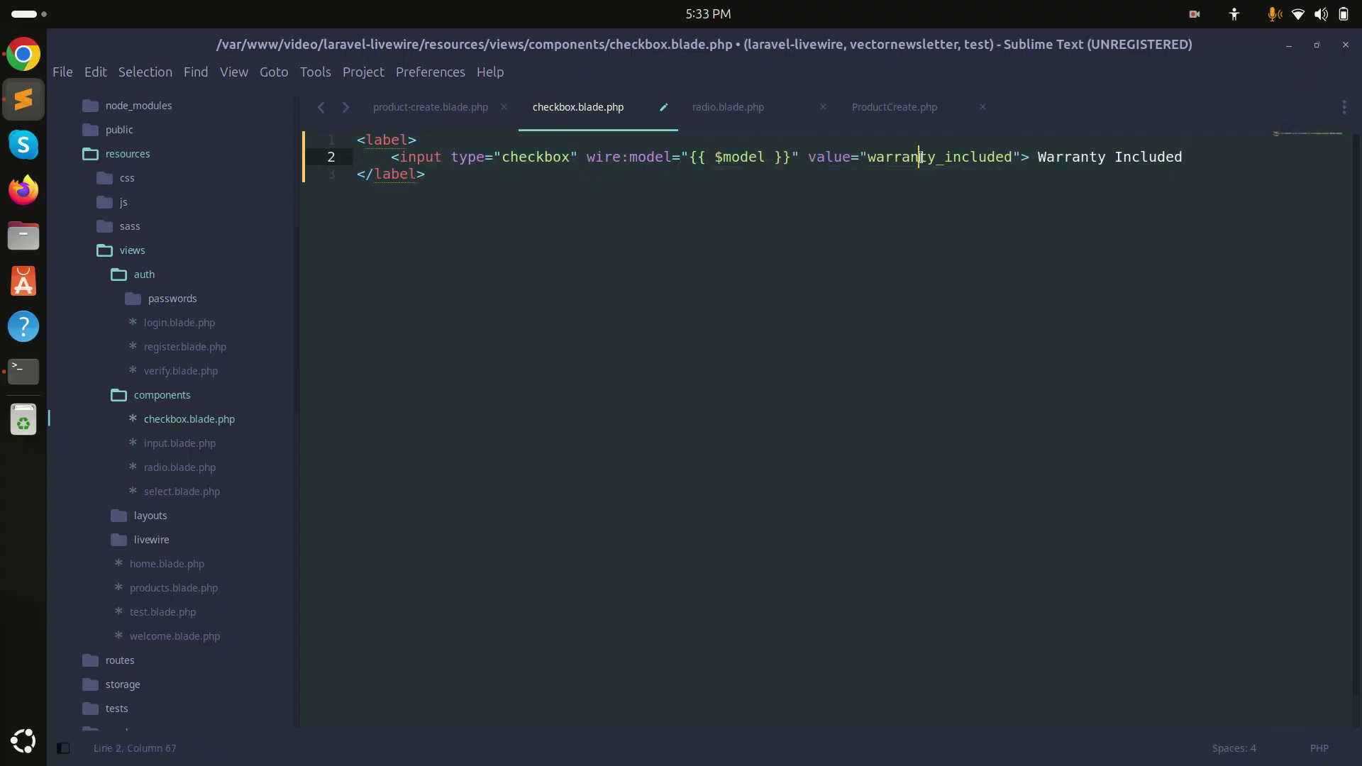
double_click(922, 156)
text({{ )
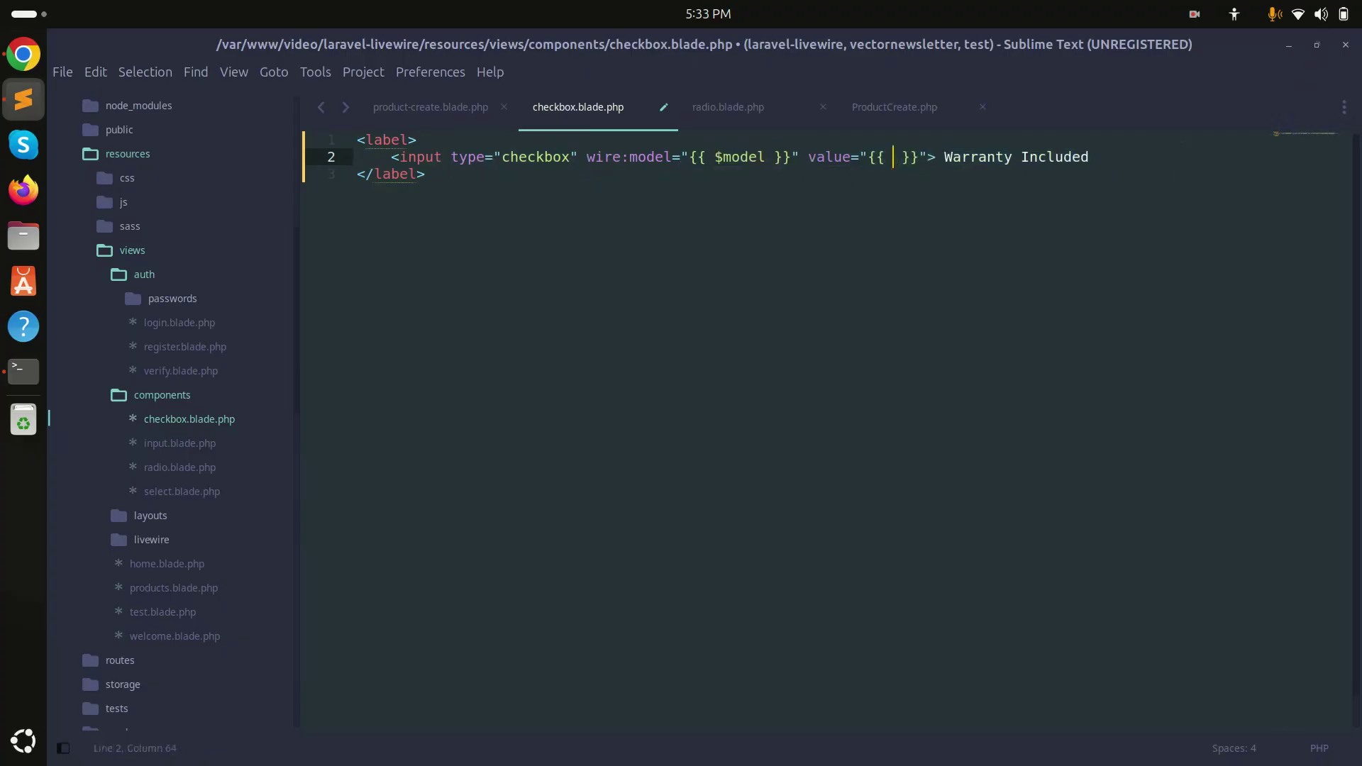
text($value)
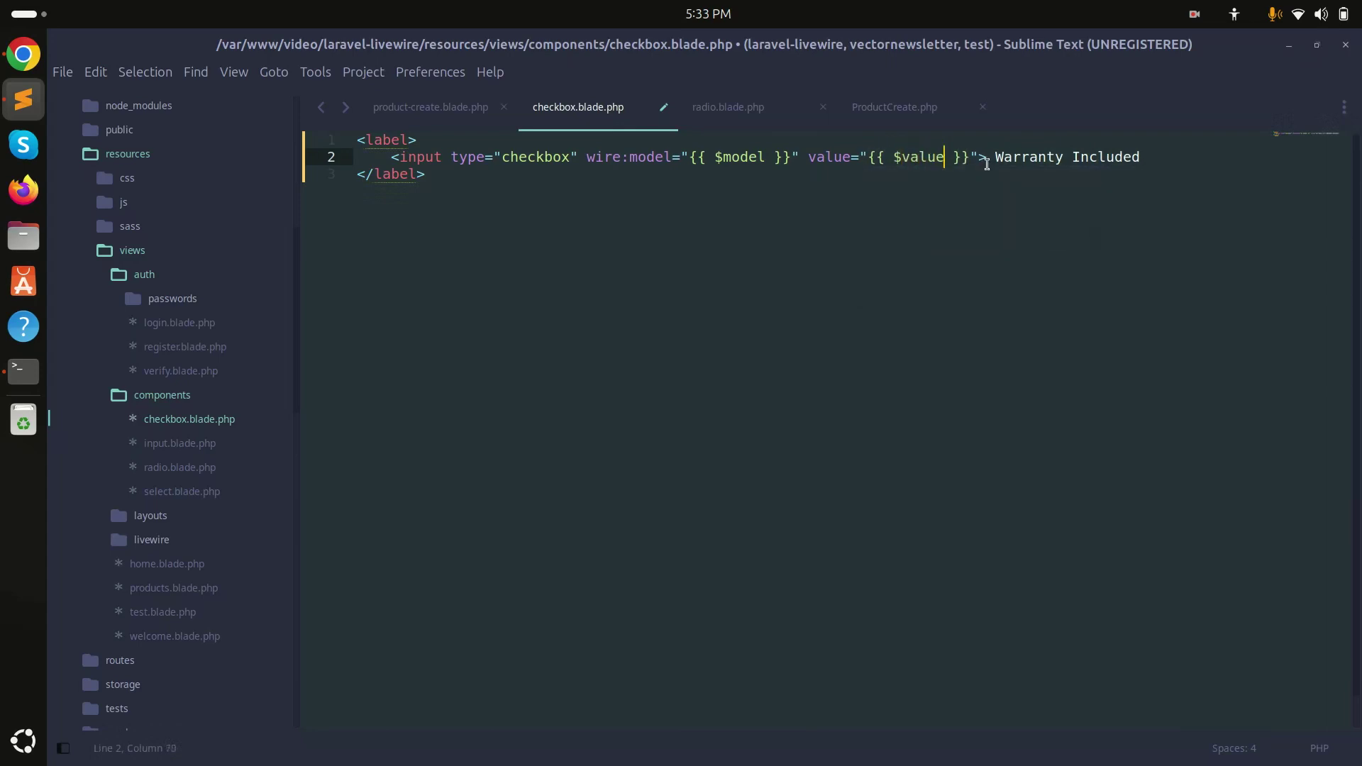
drag(994, 156, 1142, 156)
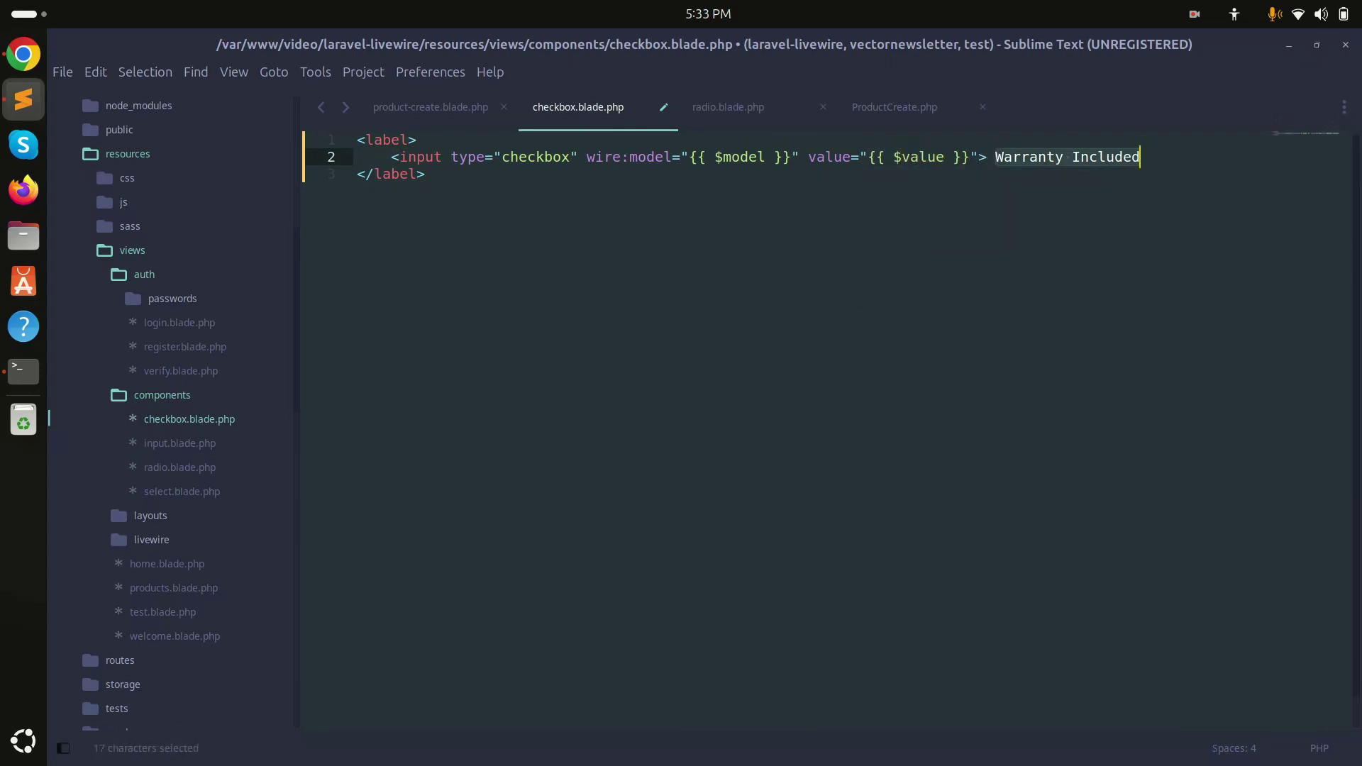
text({{ $)
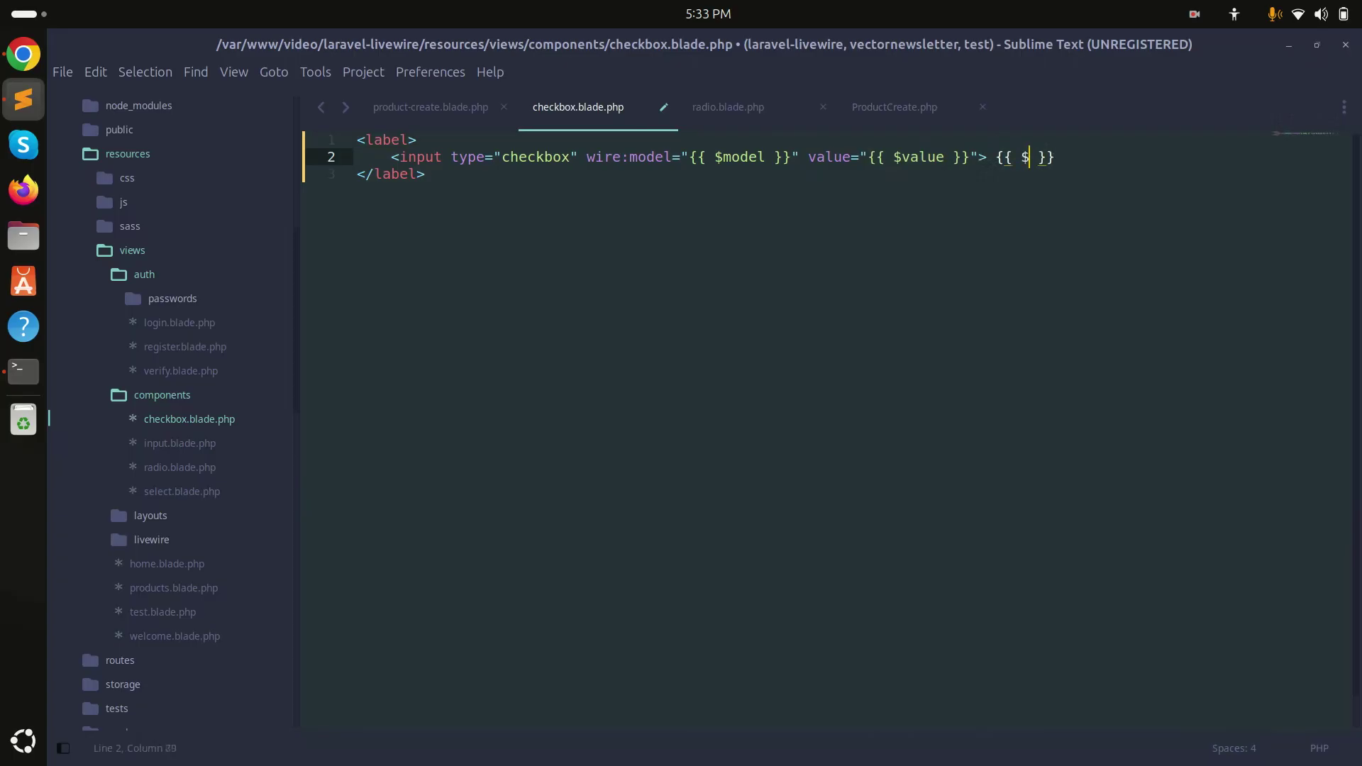
text(label)
key(ctrl+s)
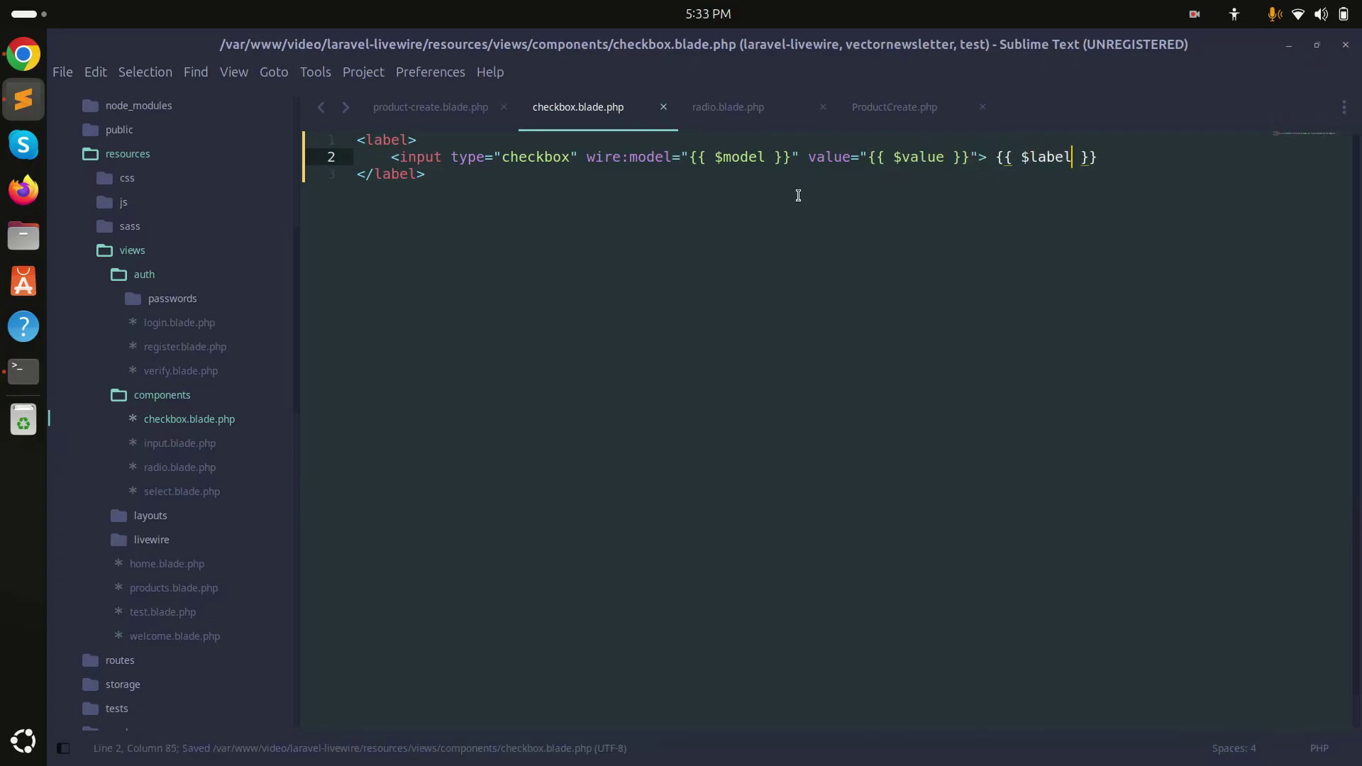
click(431, 107)
Add an x-checkbox tag above Warranty Included with model="features"
key(Up)
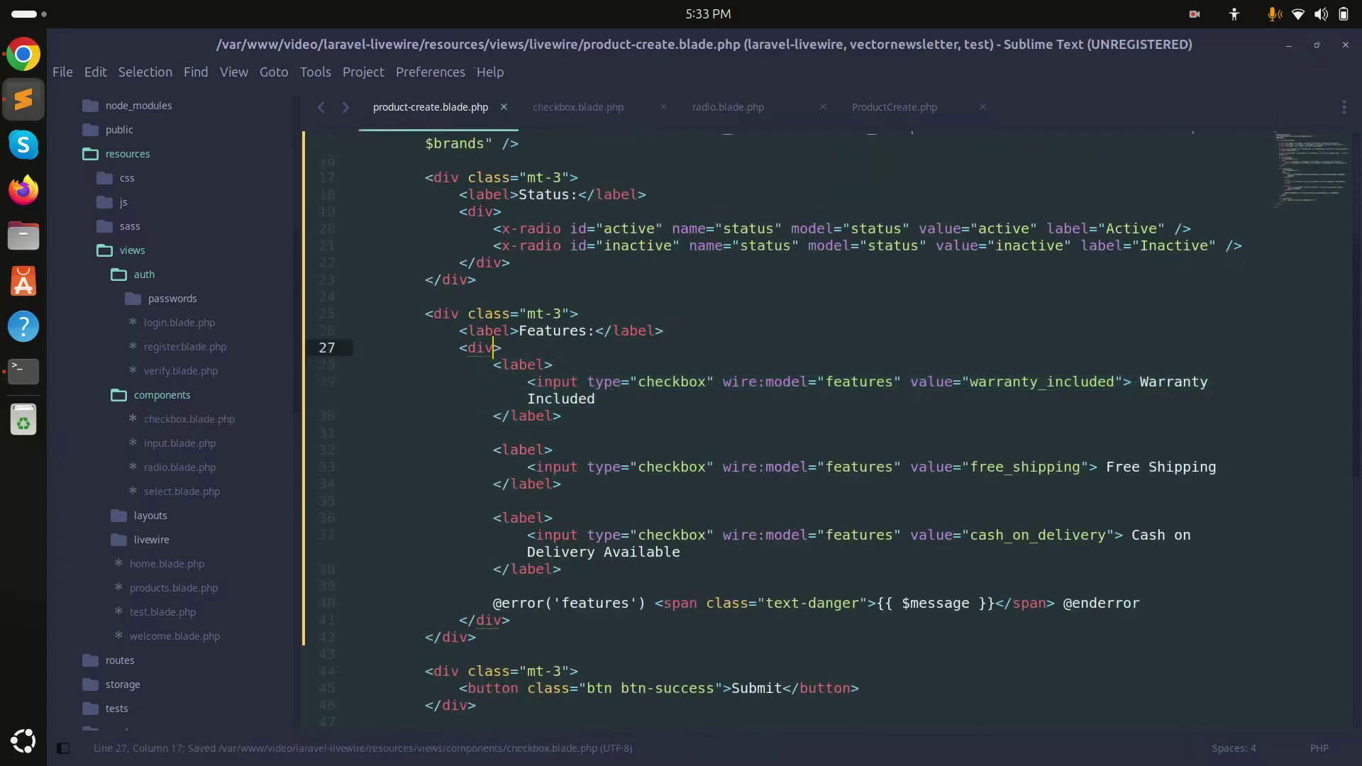
key(Return)
text(<x)
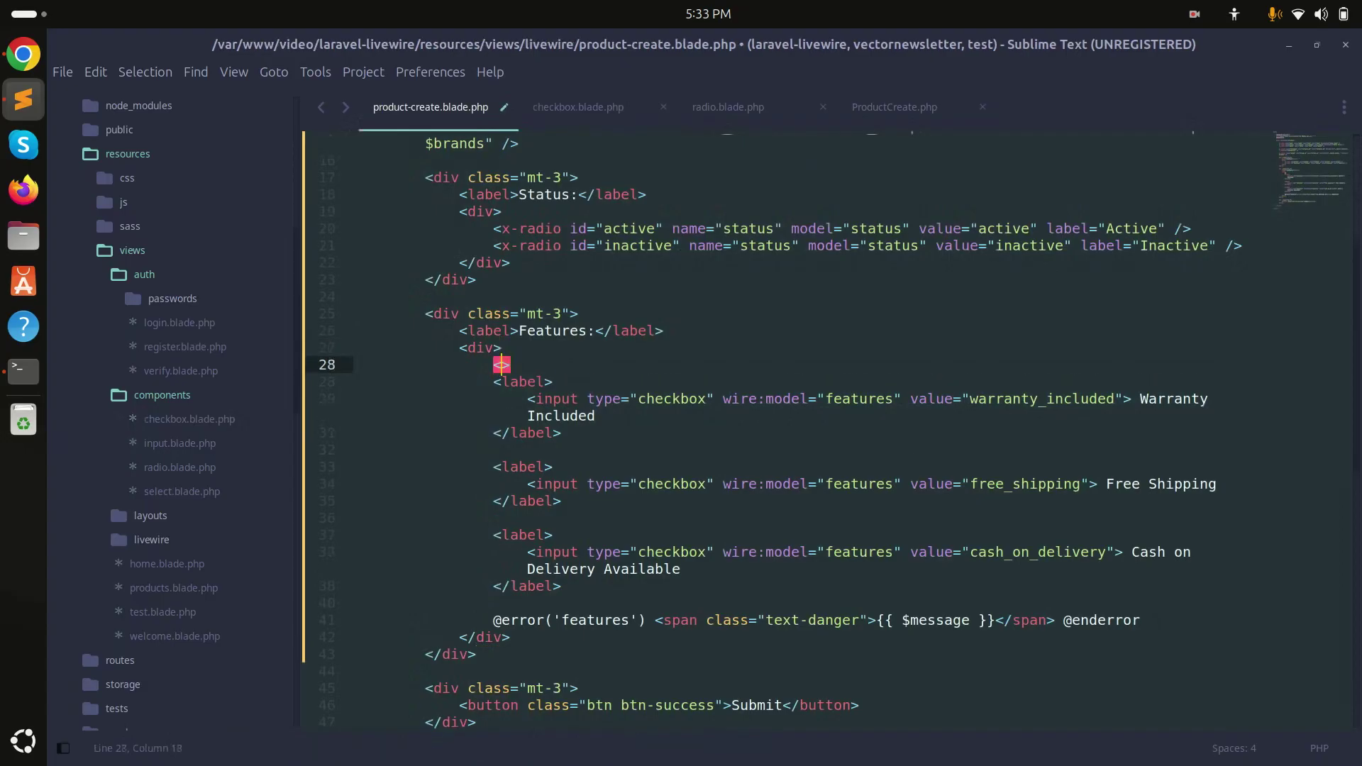
text(>-checkbo)
text(x )
text(model=")
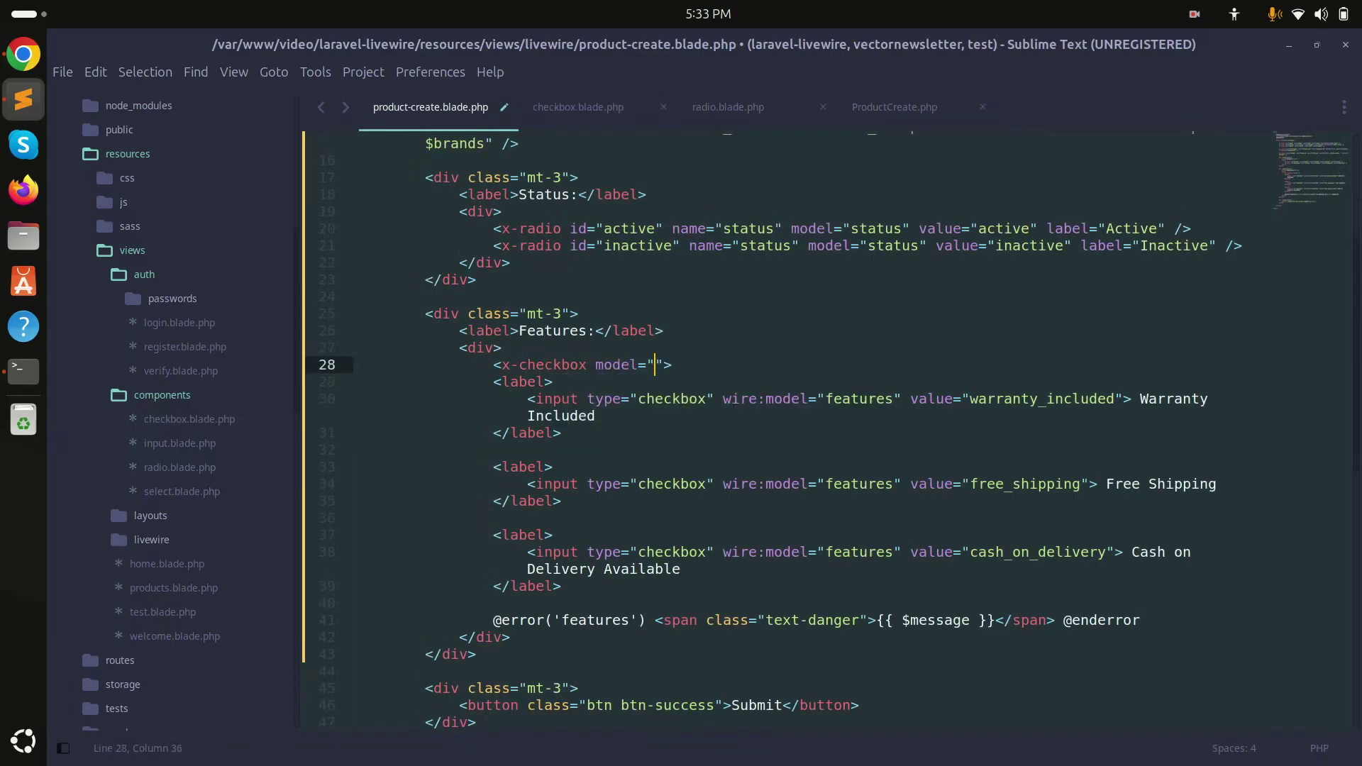
key(ctrl+Tab)
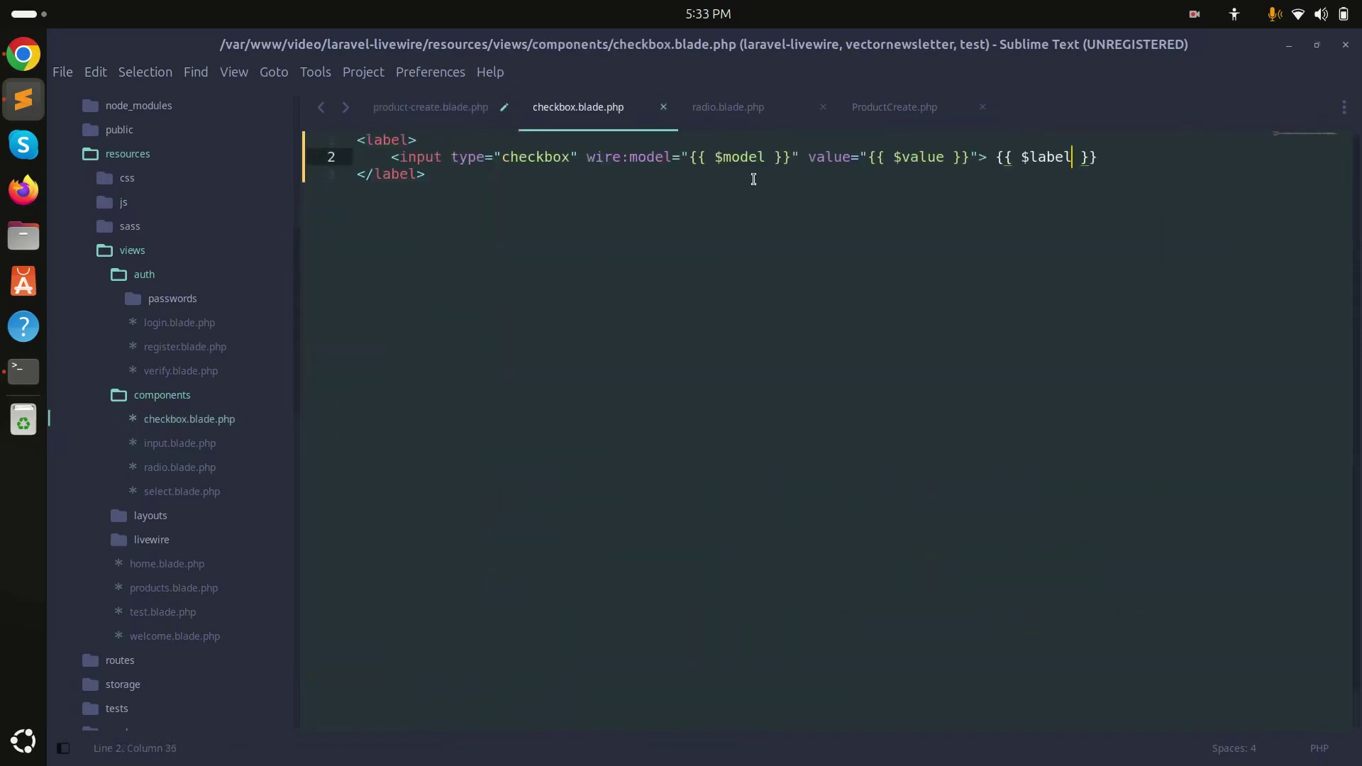
key(ctrl+Tab)
double_click(859, 398)
key(ctrl+c)
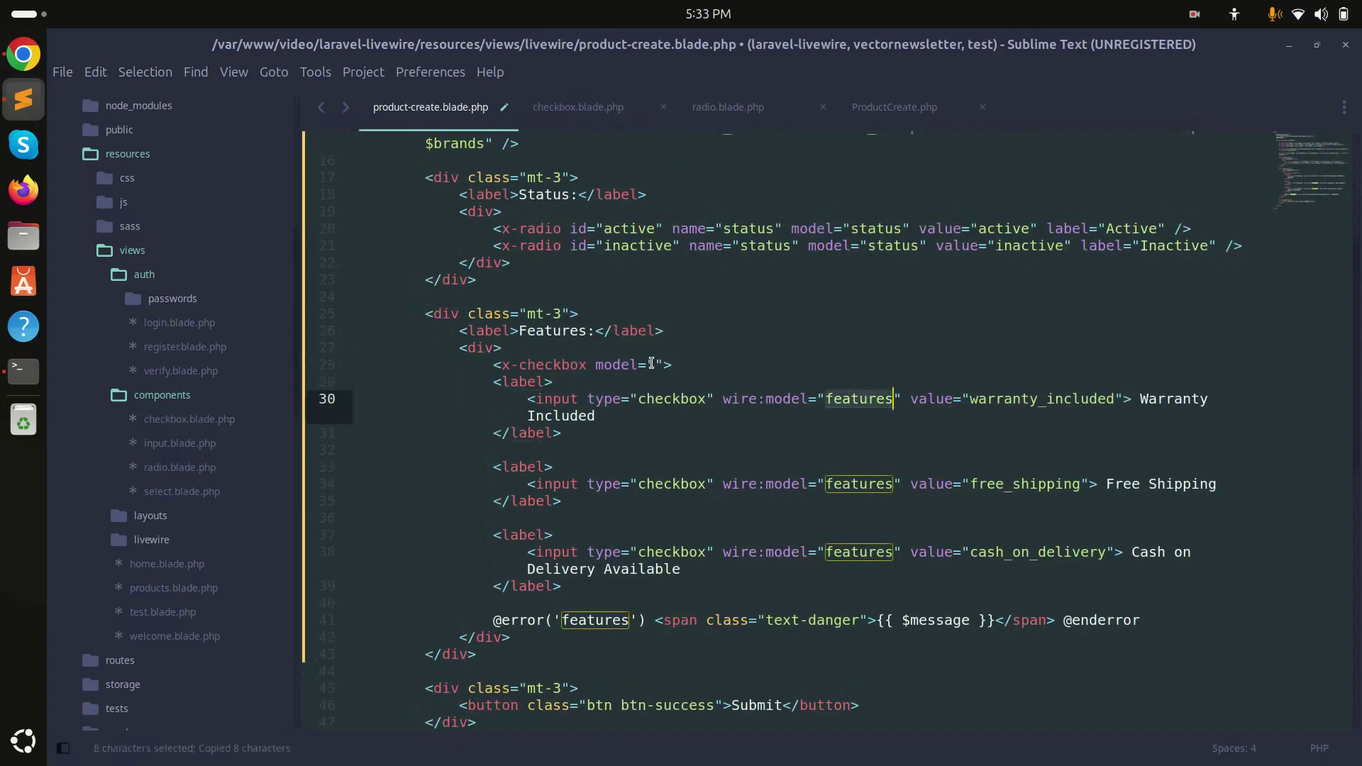
key(ctrl+u)
key(ctrl+v)
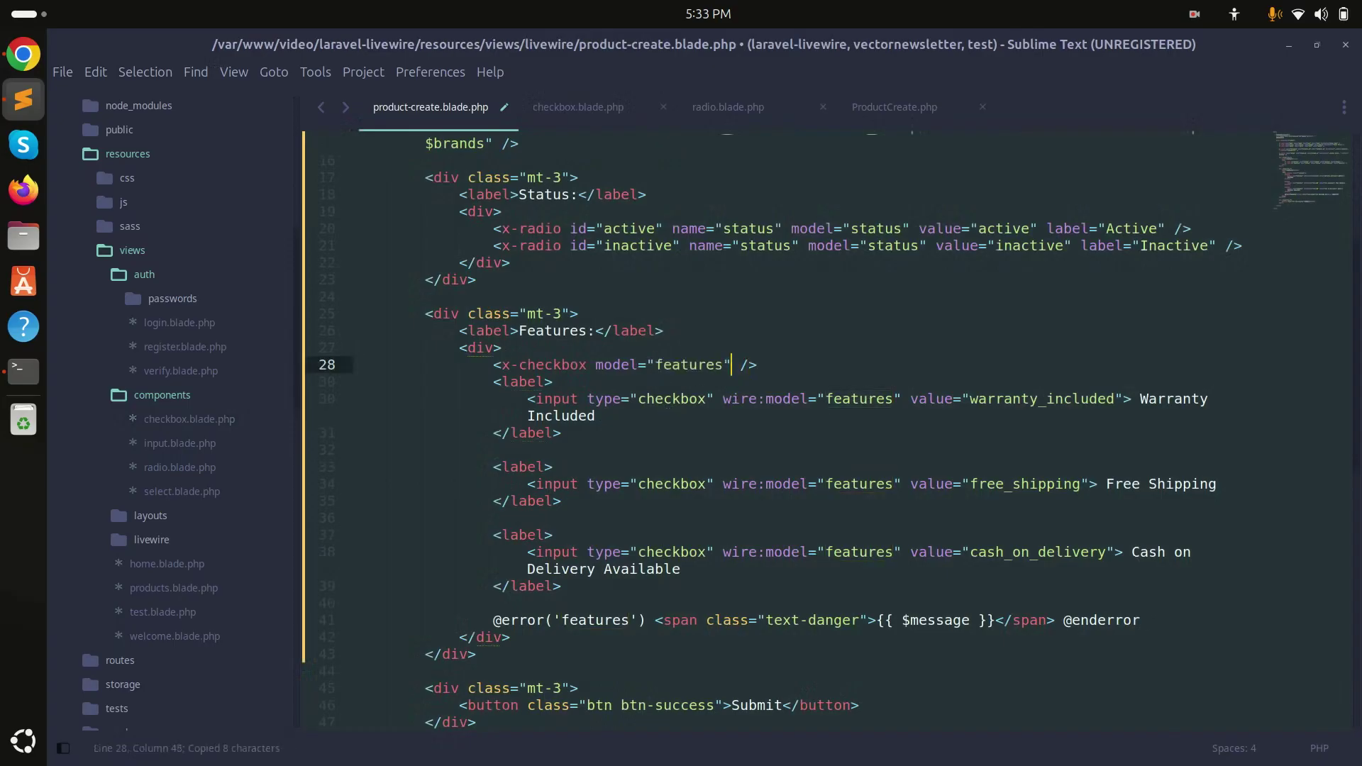
text(/)
key(Left)
key(Left)
text(value)
text(=")
Set the x-checkbox value to warranty_included
double_click(1043, 409)
key(ctrl+c)
click(800, 364)
key(ctrl+v)
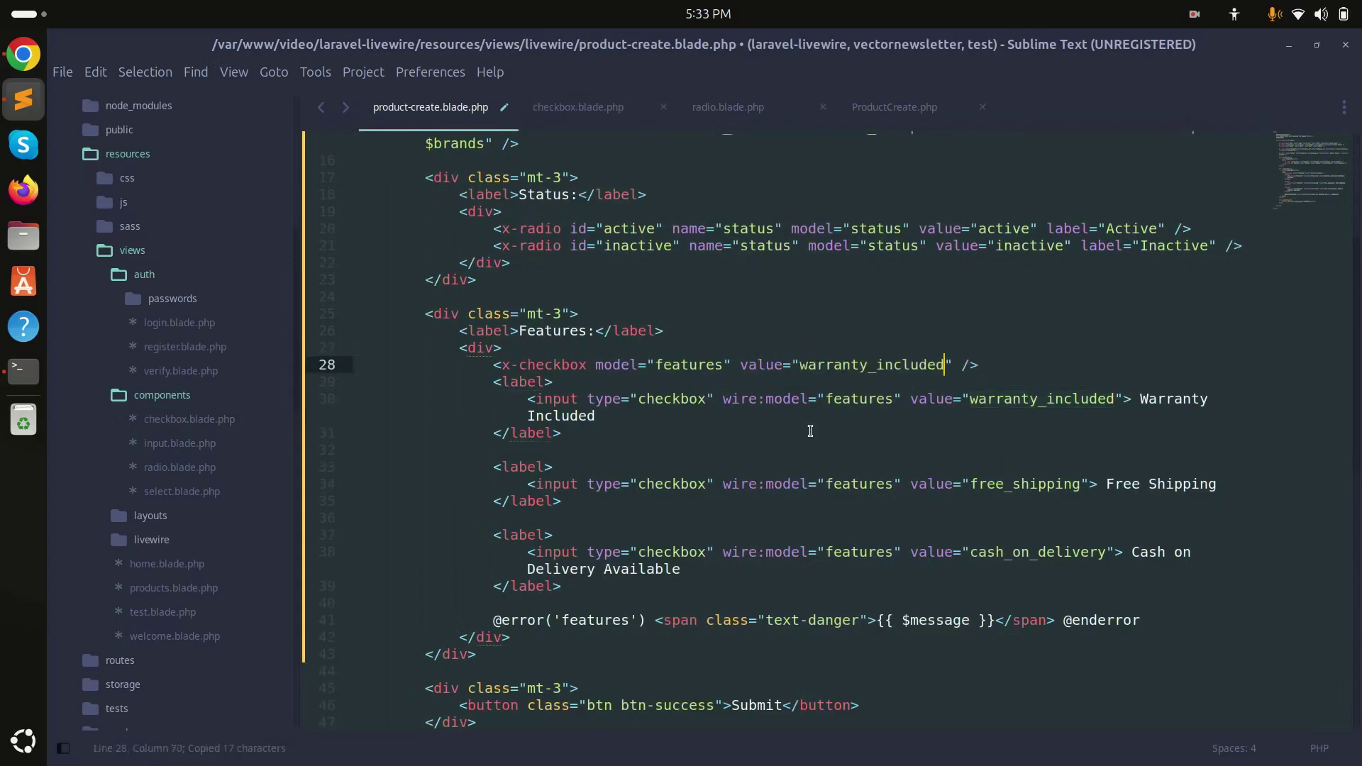
key(Right)
text(label)
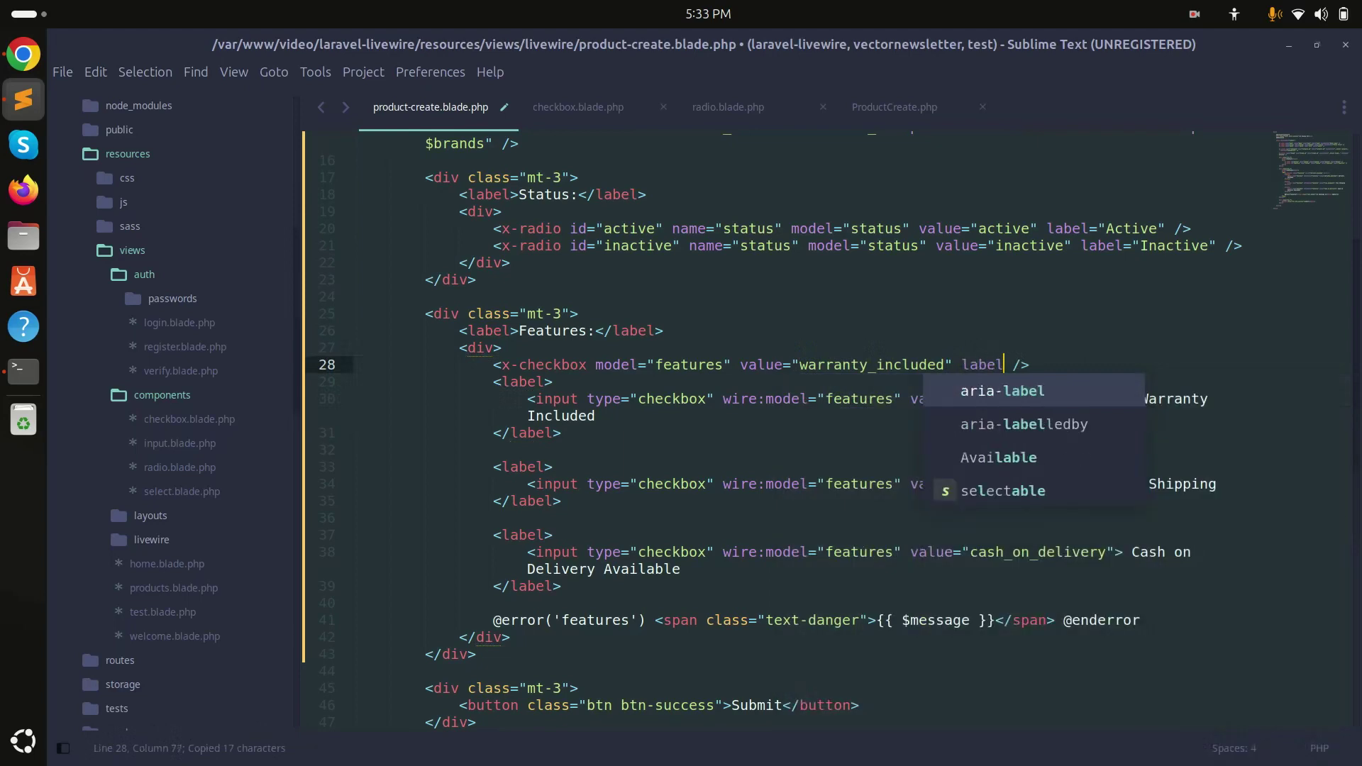
text(=")
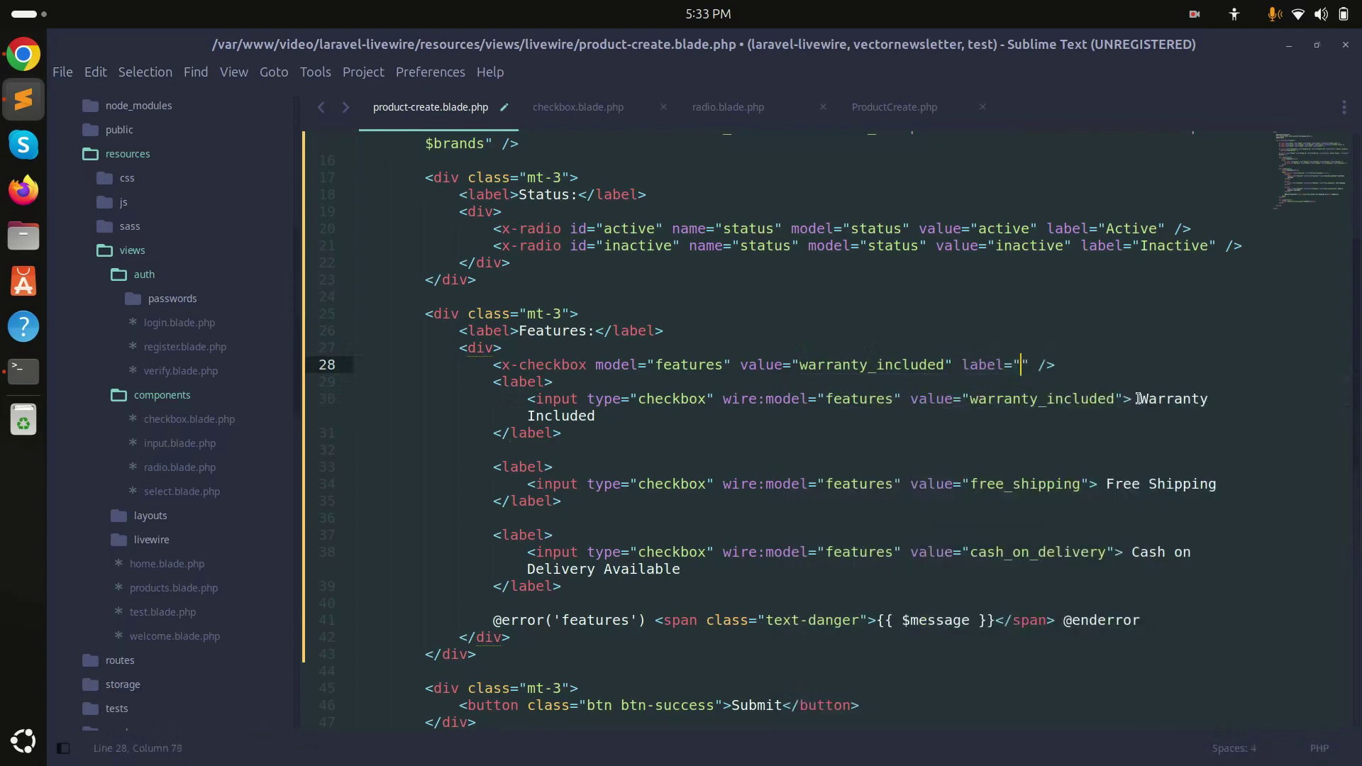
Set the label to 'Warranty Included', delete the old checkbox markup, and save
drag(1138, 399, 598, 416)
key(ctrl+x)
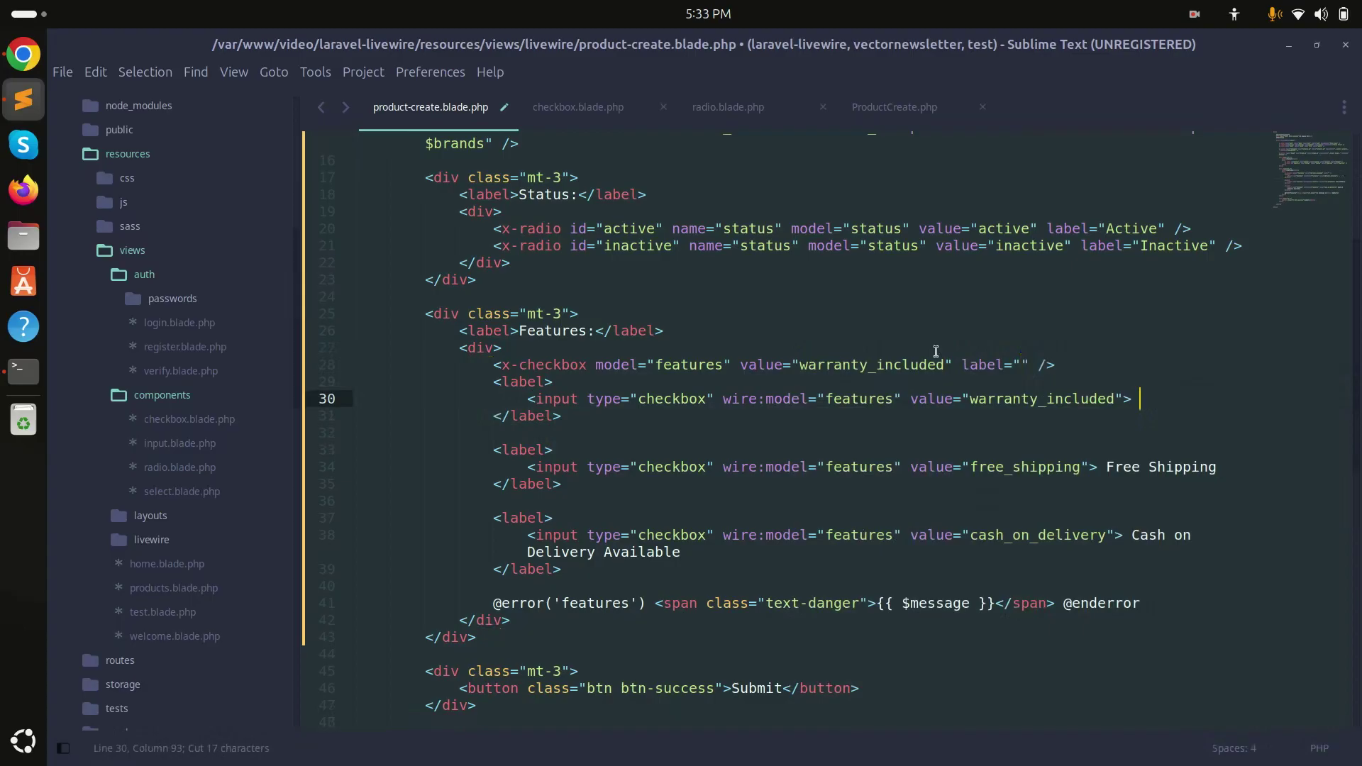
click(1020, 364)
key(ctrl+v)
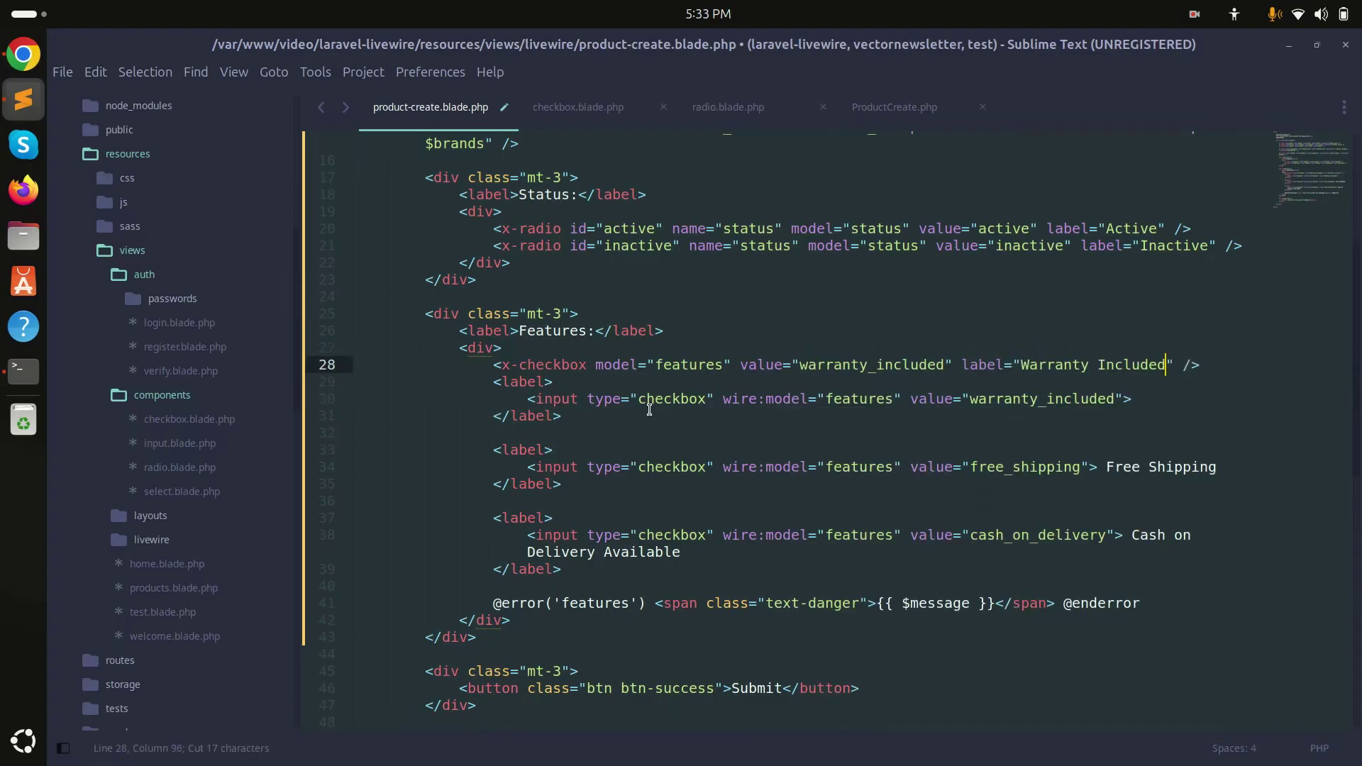
drag(651, 413, 1196, 363)
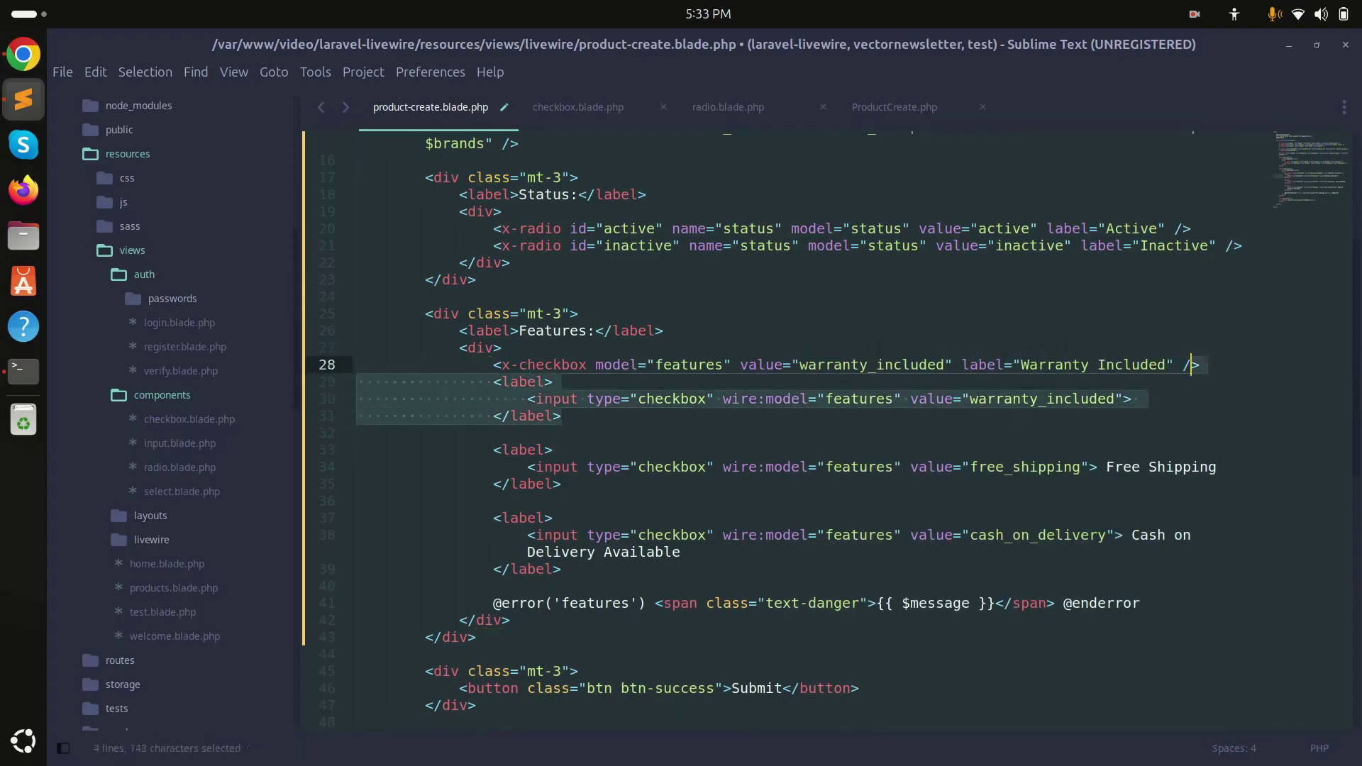
key(BackSpace)
text(>)
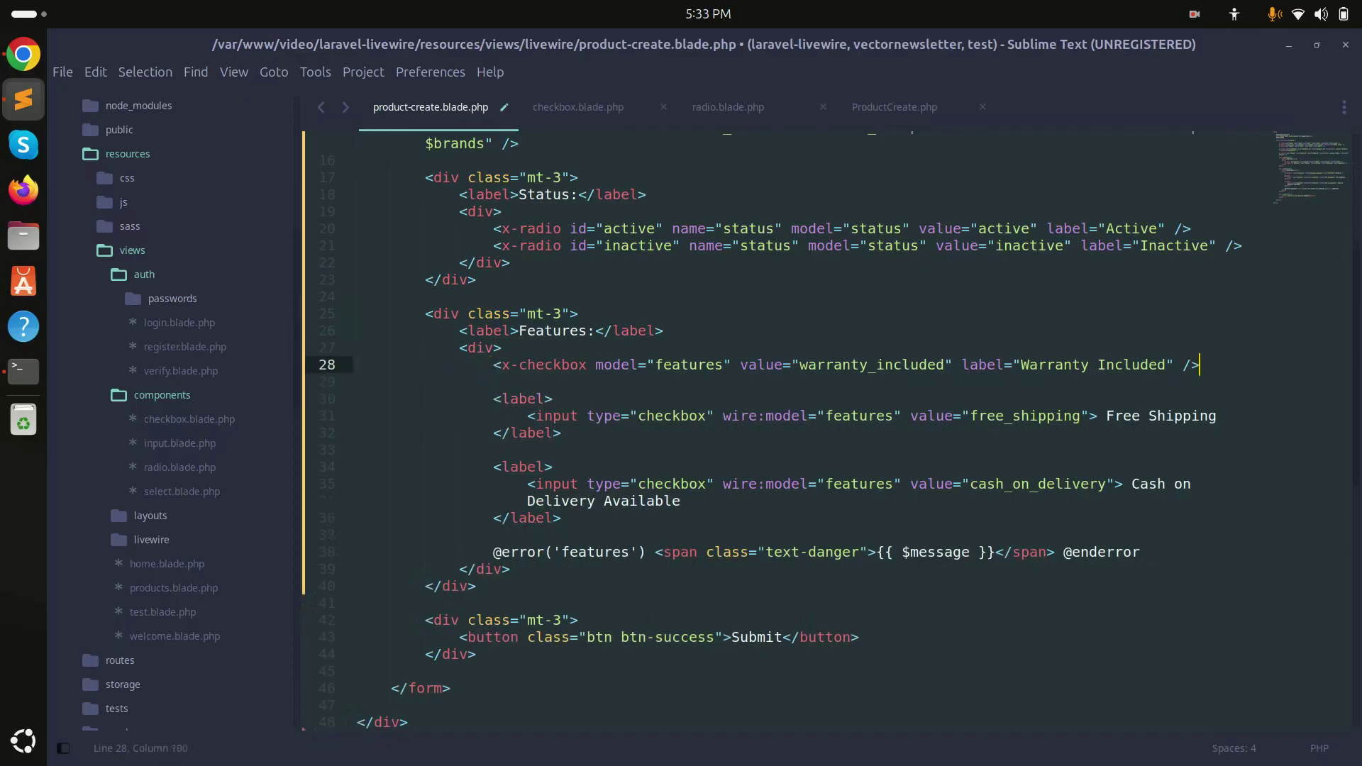
key(ctrl+s)
Restart php artisan serve and reload the Product Create form with features unticked
key(alt+Tab)
key(alt+Tab)
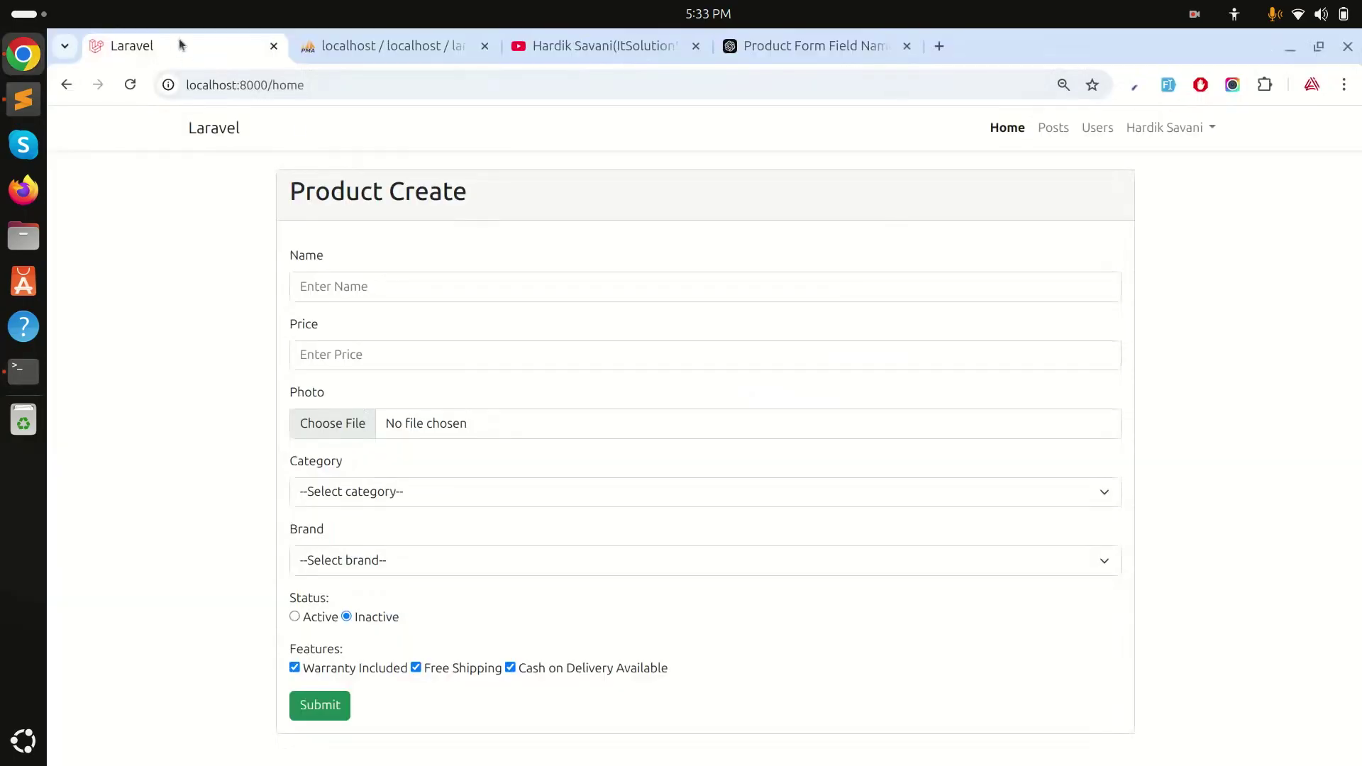
click(132, 84)
key(alt+Tab)
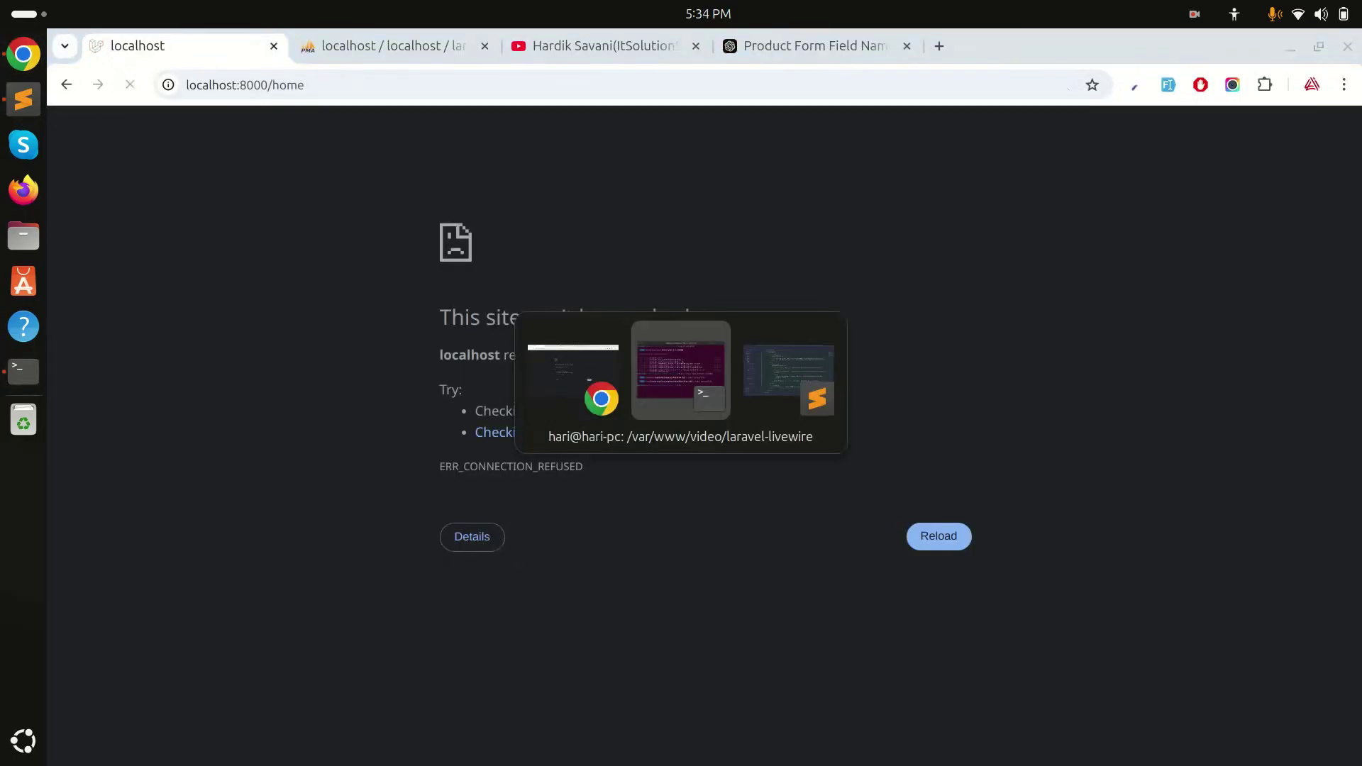
text(php ar)
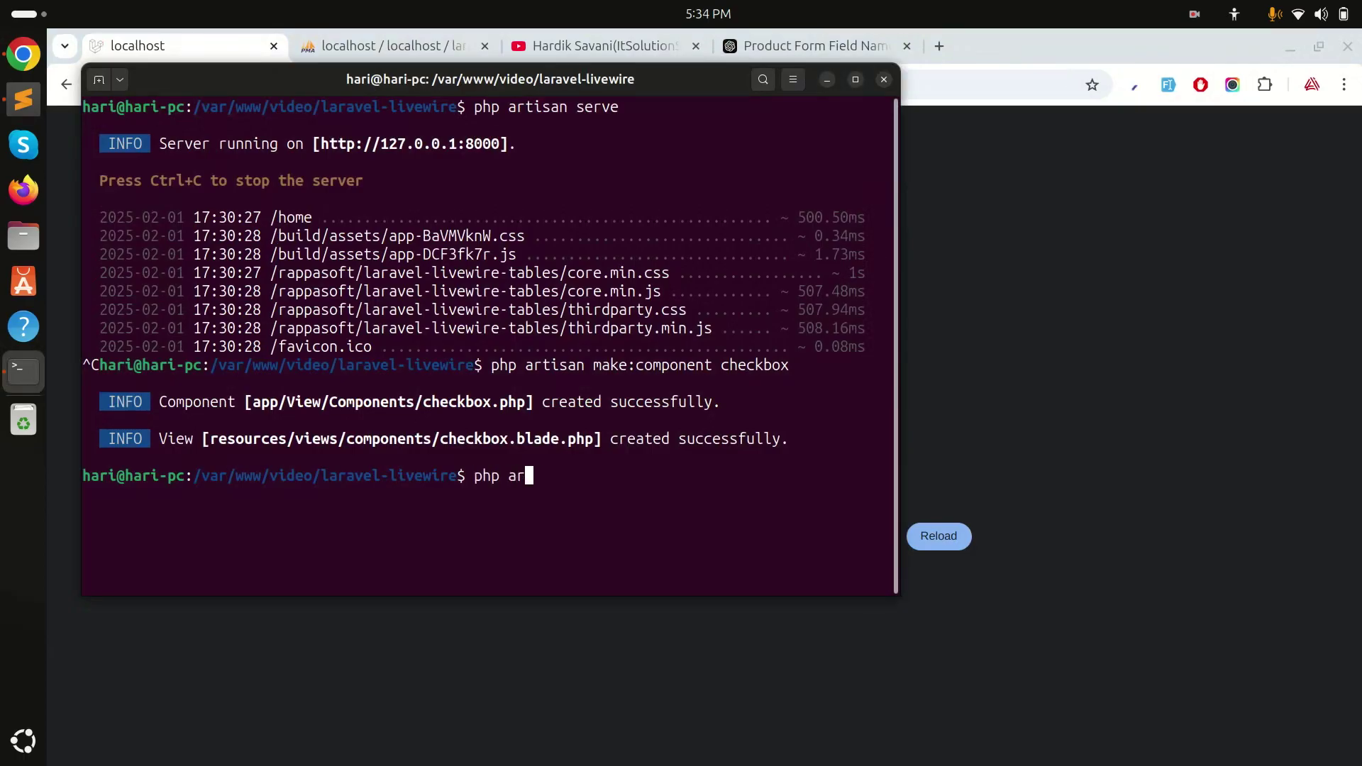
text(tisan serve)
key(Return)
key(alt+Tab)
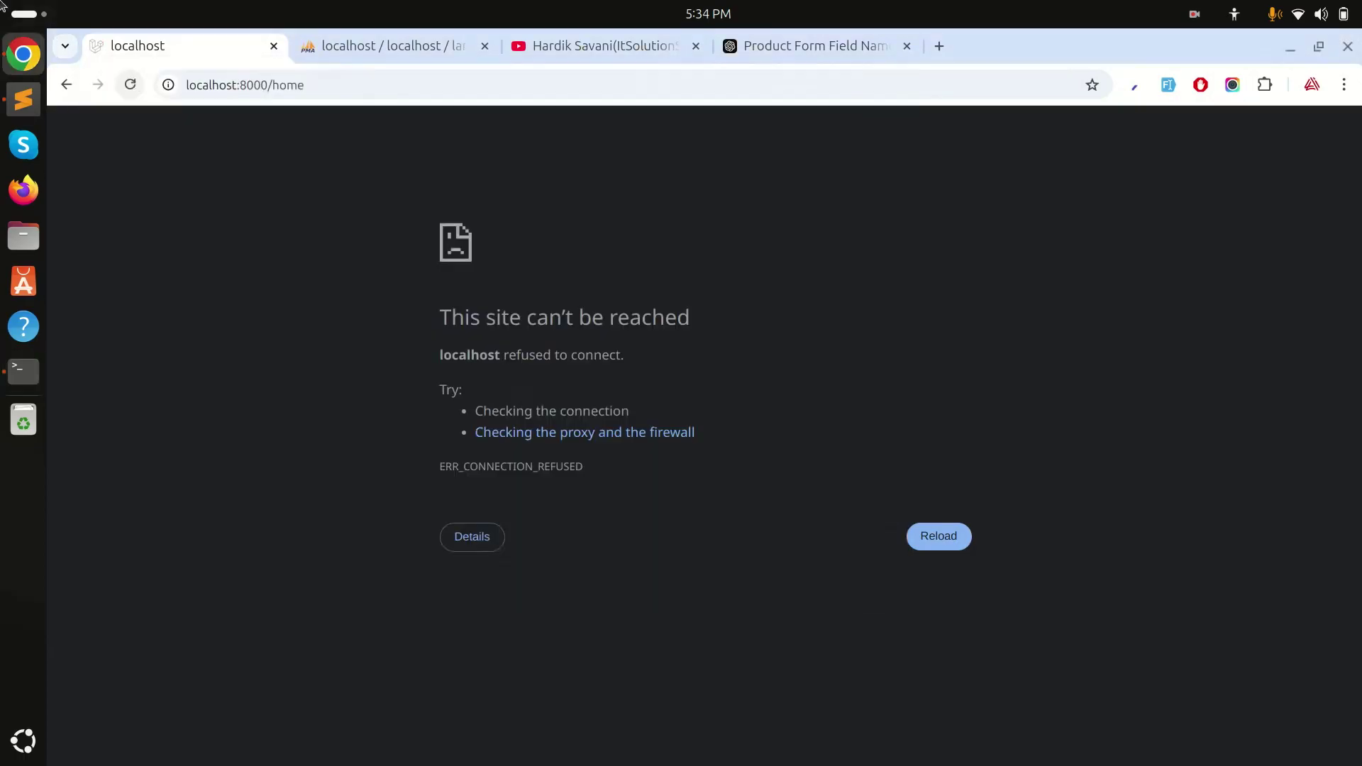
key(ctrl+r)
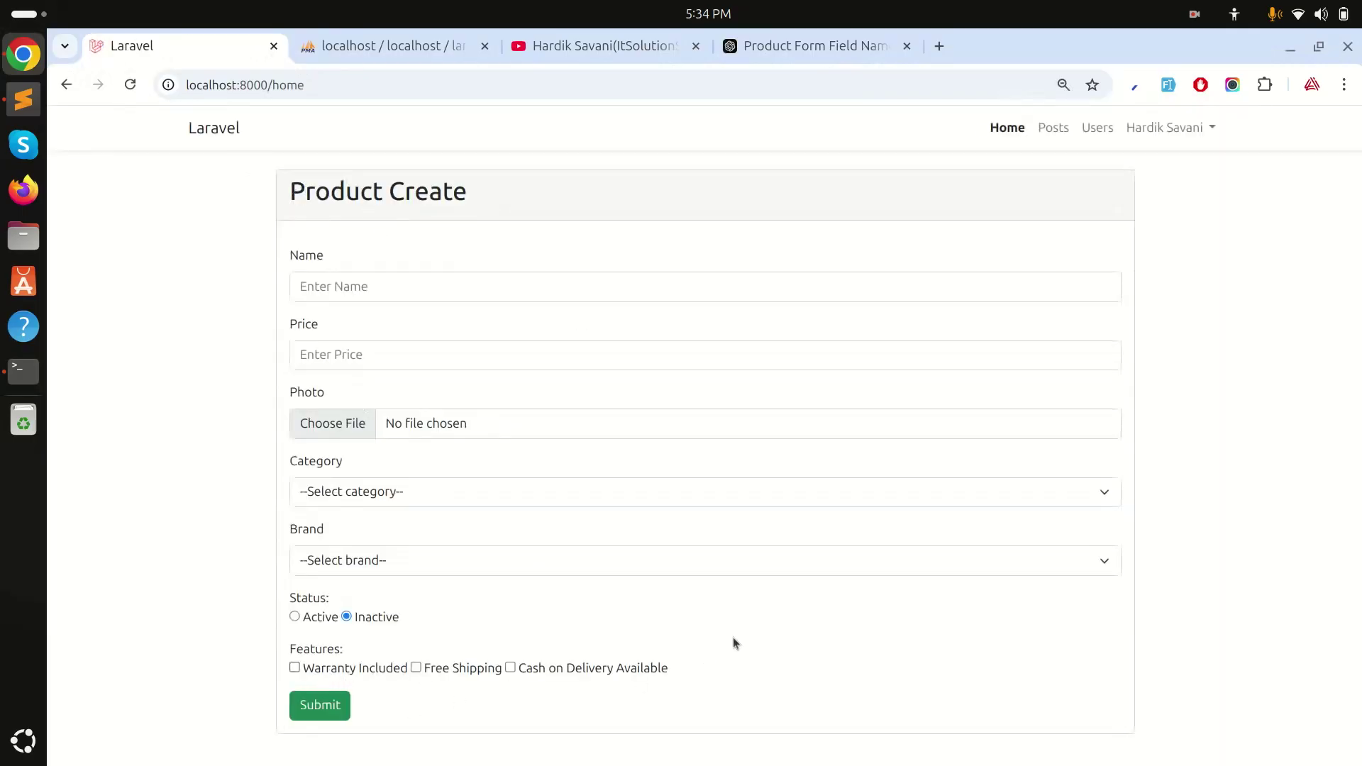
key(alt+Tab)
key(alt+Tab)
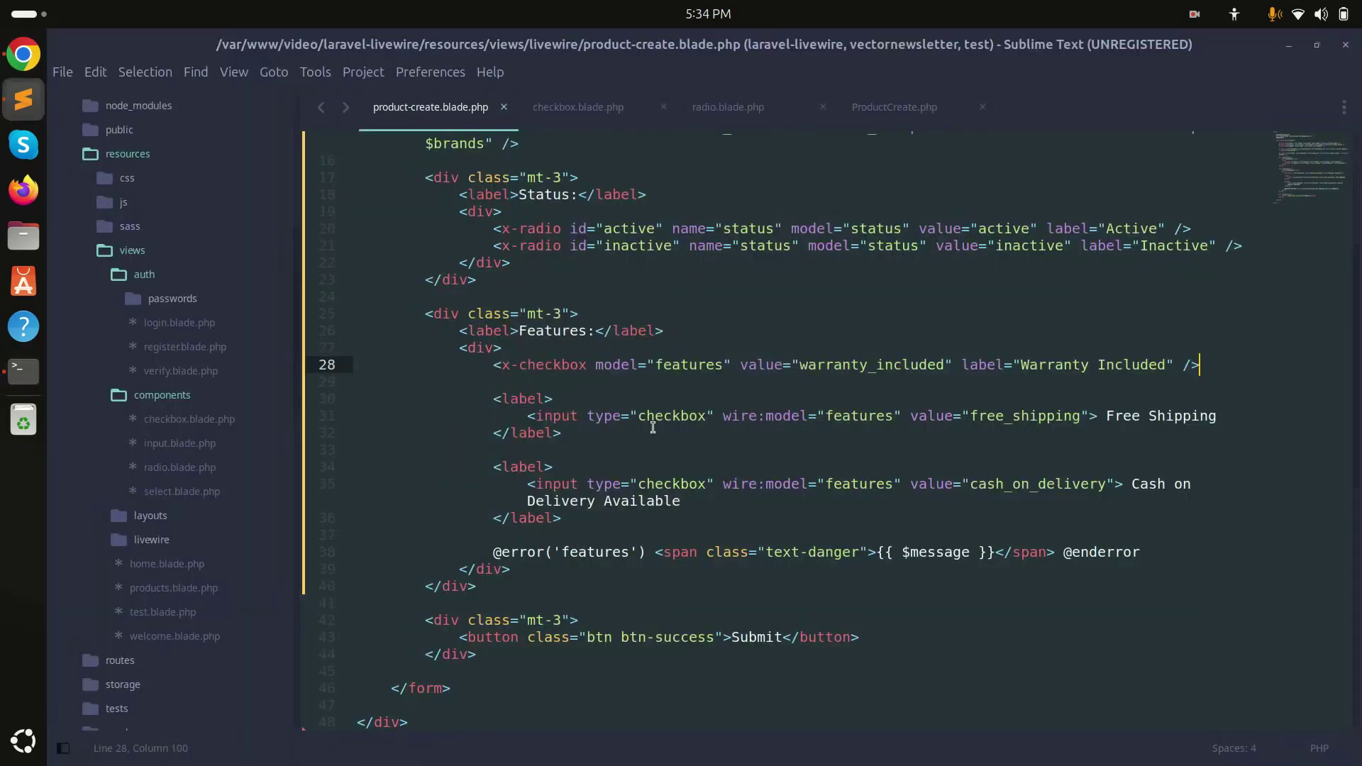
Duplicate the x-checkbox as a second one with value free_shipping and label 'Free Shipping'
key(ctrl+shift+d)
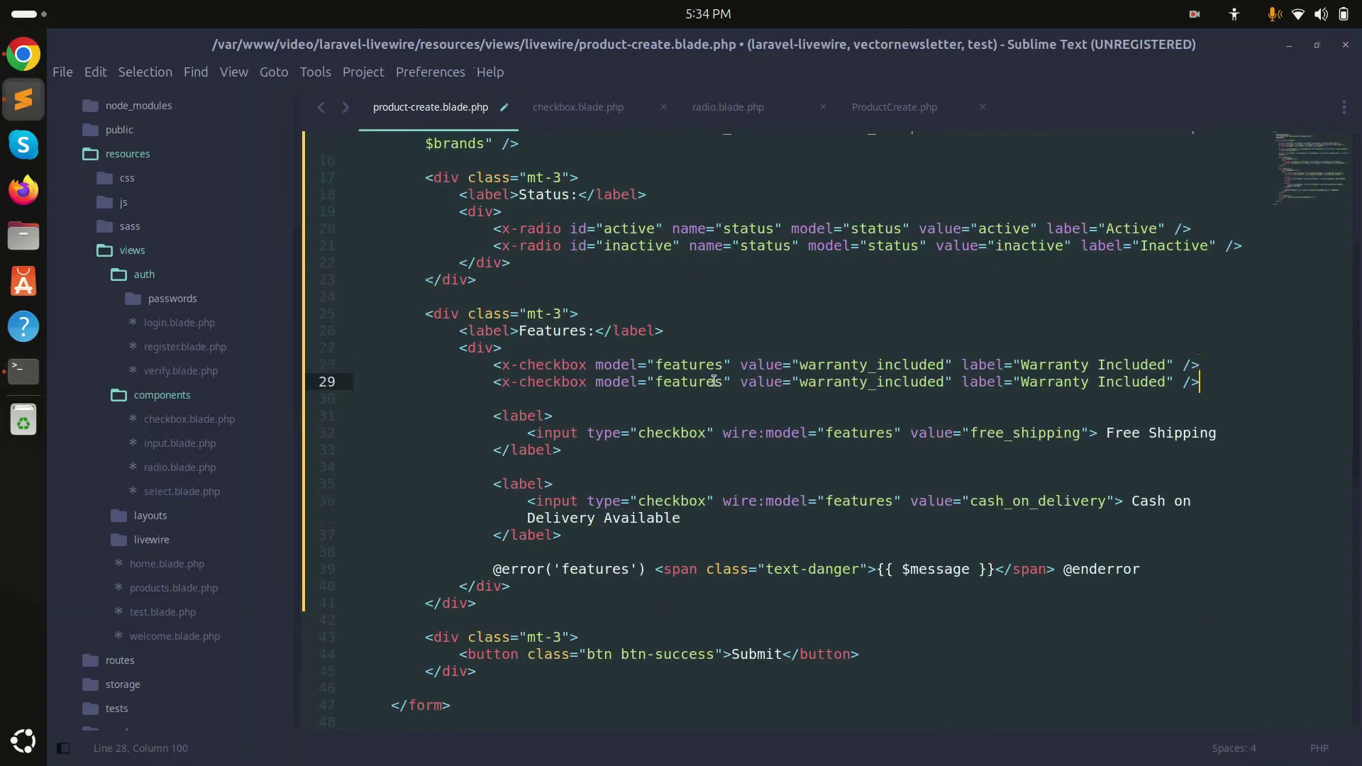
double_click(1004, 431)
key(ctrl+c)
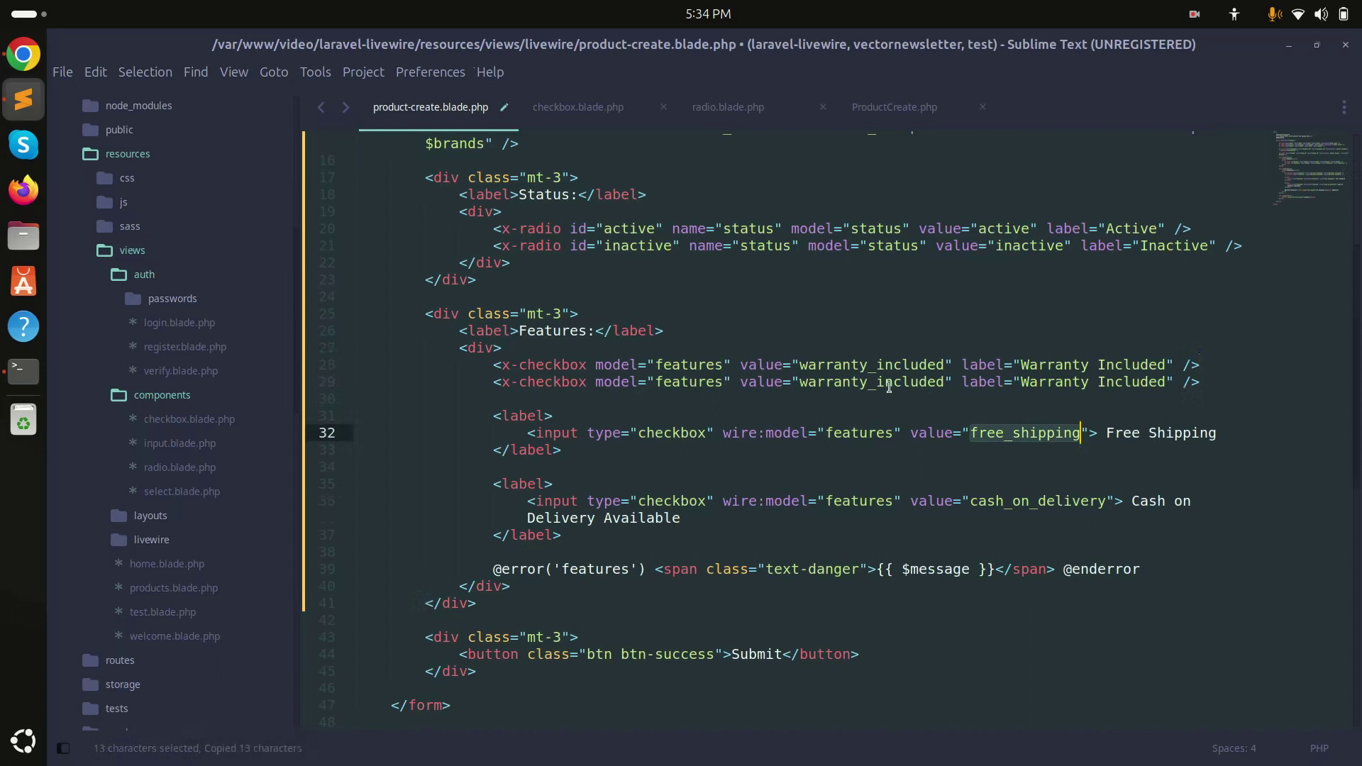
double_click(870, 381)
key(ctrl+v)
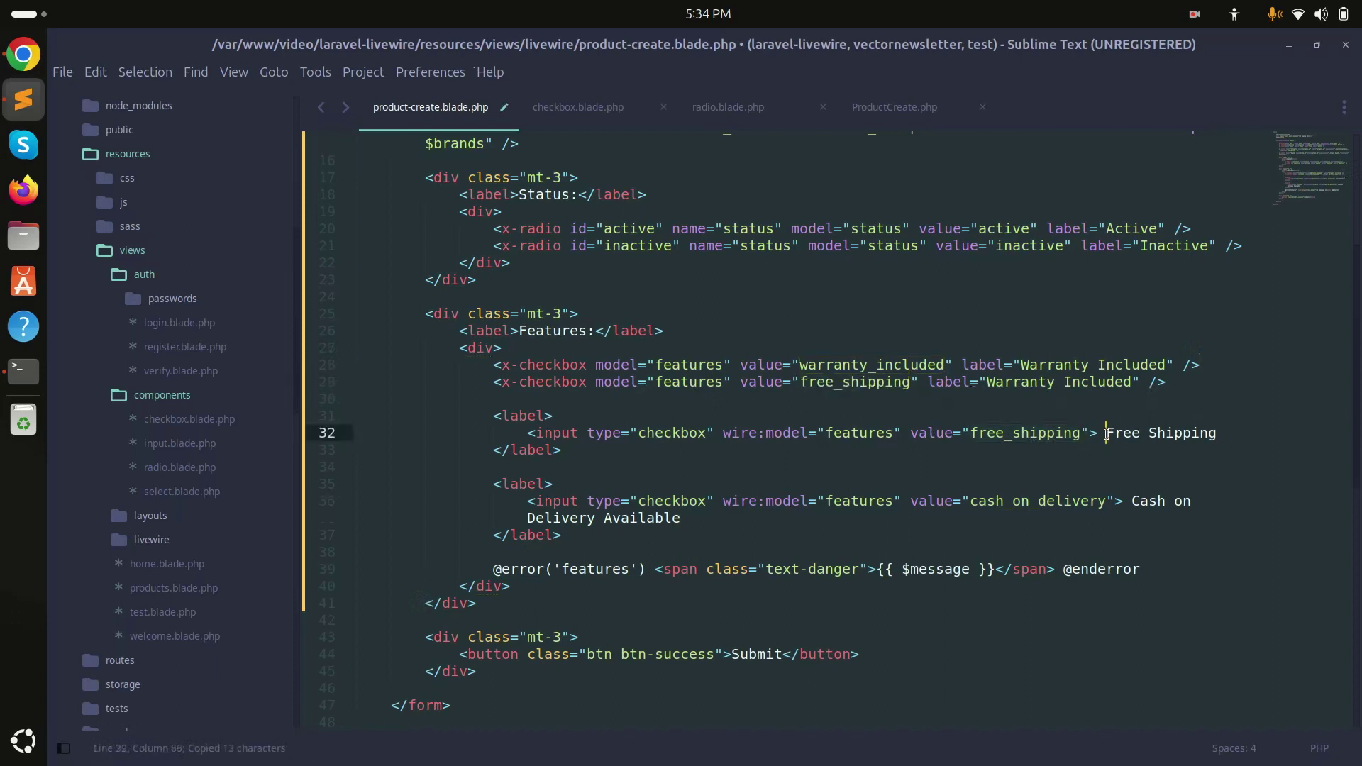
mouse_move(1103, 432)
mouse_down()
mouse_move(1012, 447)
mouse_move(1216, 433)
mouse_up()
key(ctrl+x)
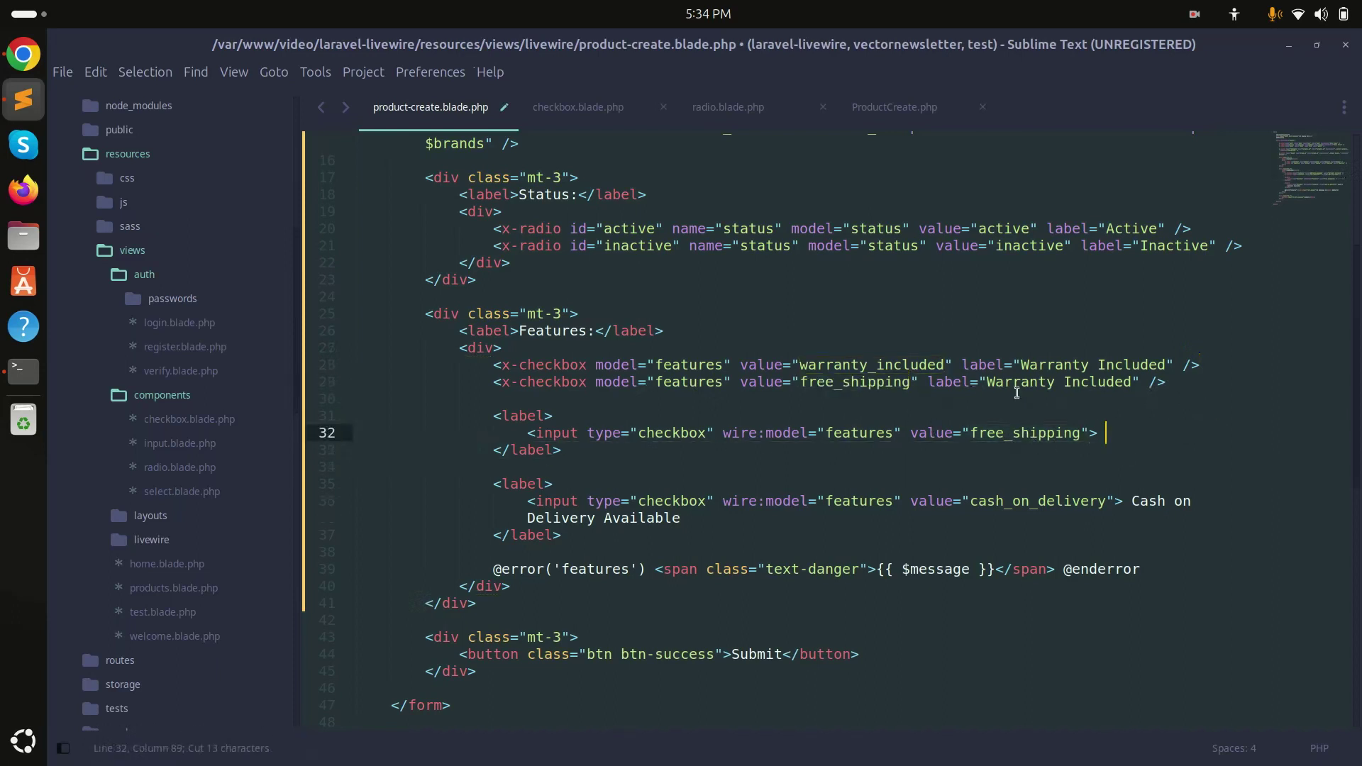
double_click(1020, 384)
drag(1020, 381, 1135, 381)
key(ctrl+v)
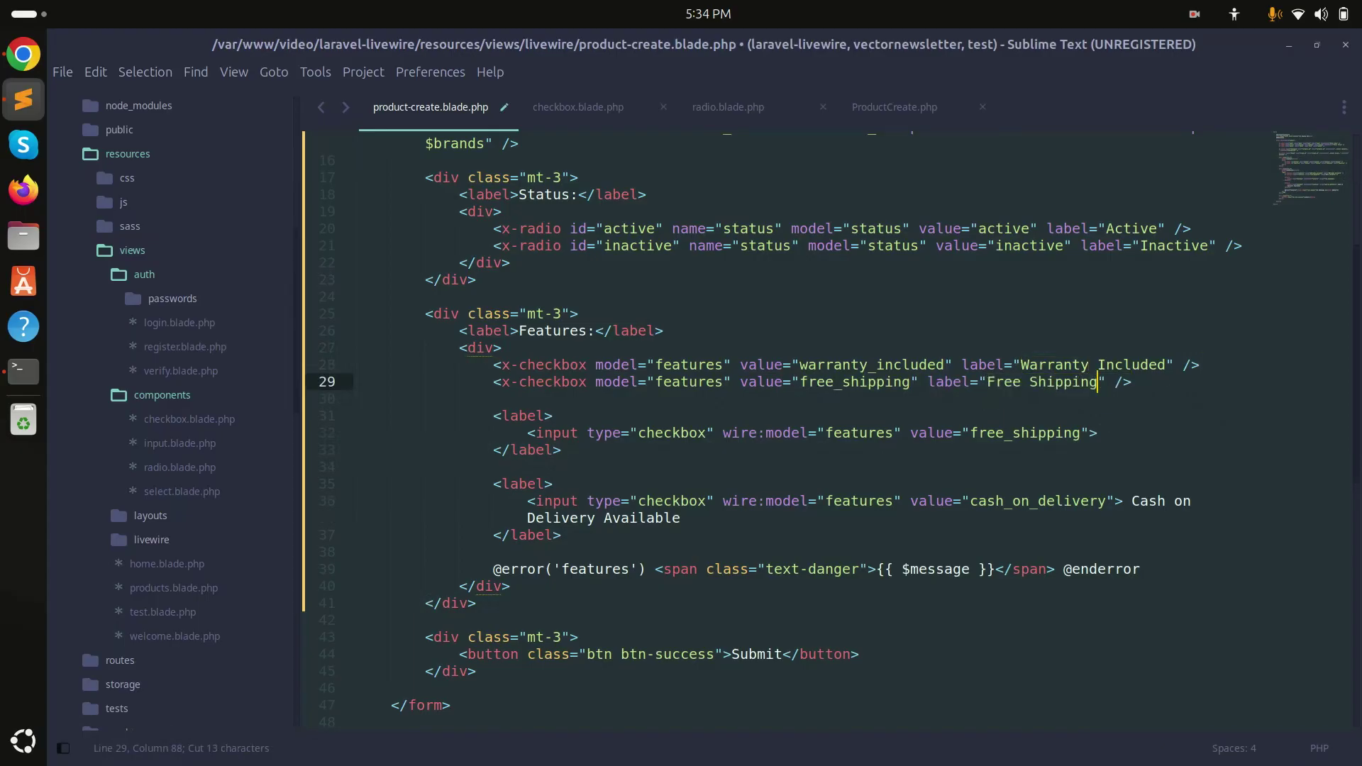
Duplicate it again and give the third x-checkbox the value cash_on_delivery
key(ctrl+shift+d)
click(870, 518)
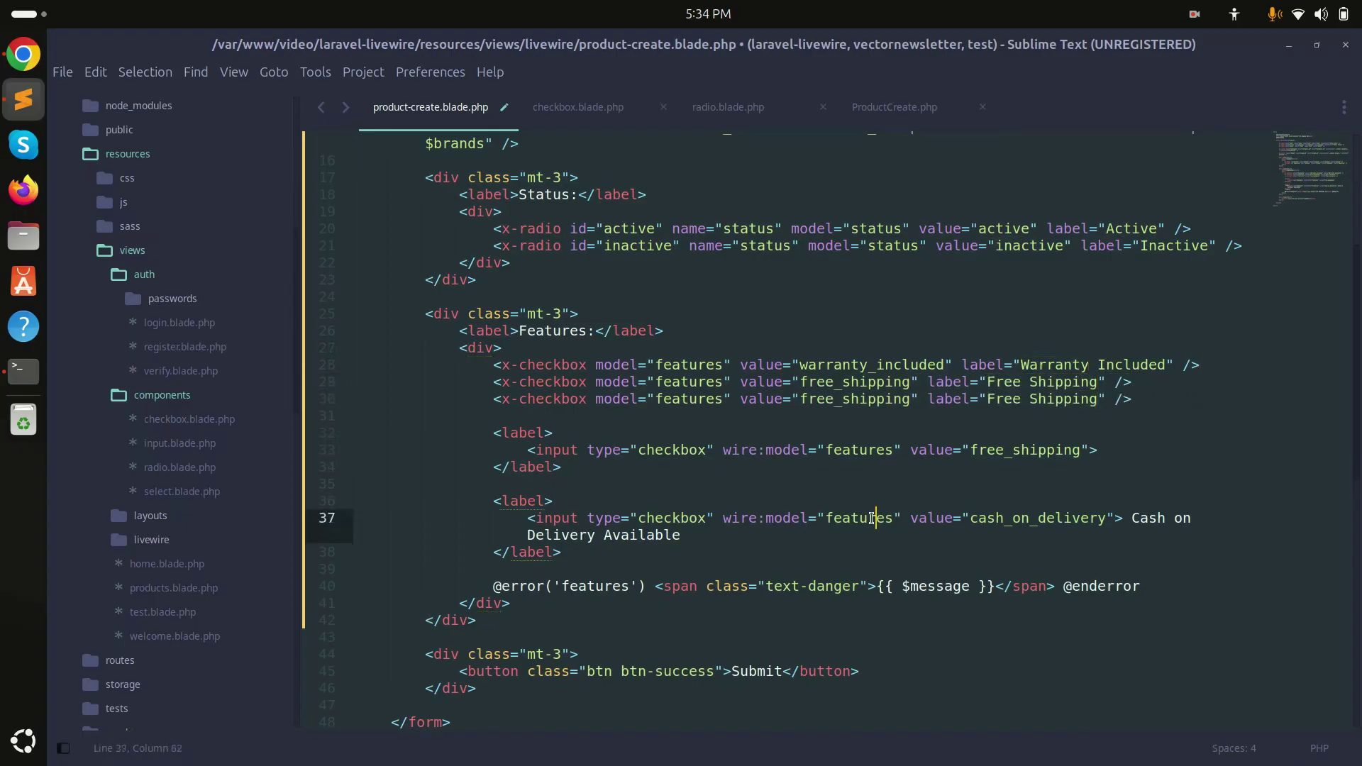
double_click(885, 522)
double_click(1032, 522)
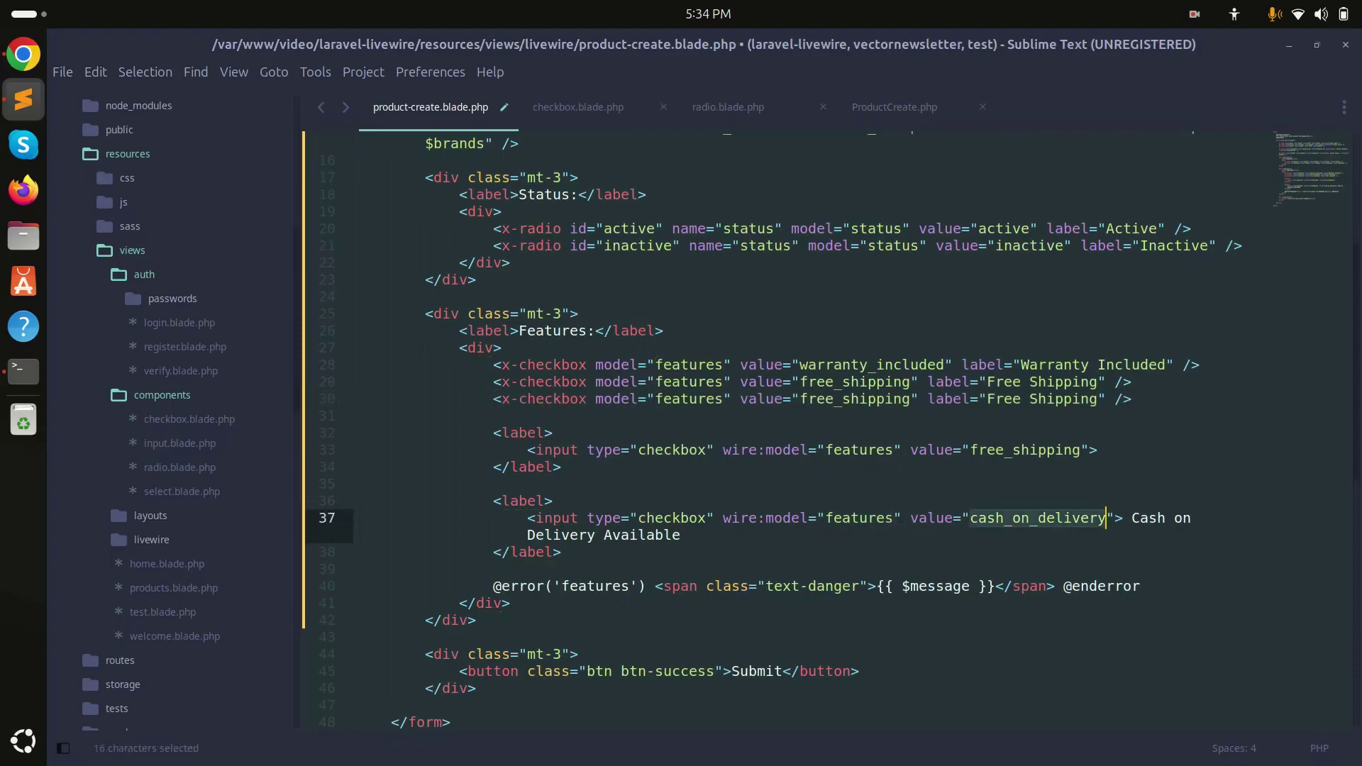
key(ctrl+c)
click(1024, 402)
double_click(1032, 401)
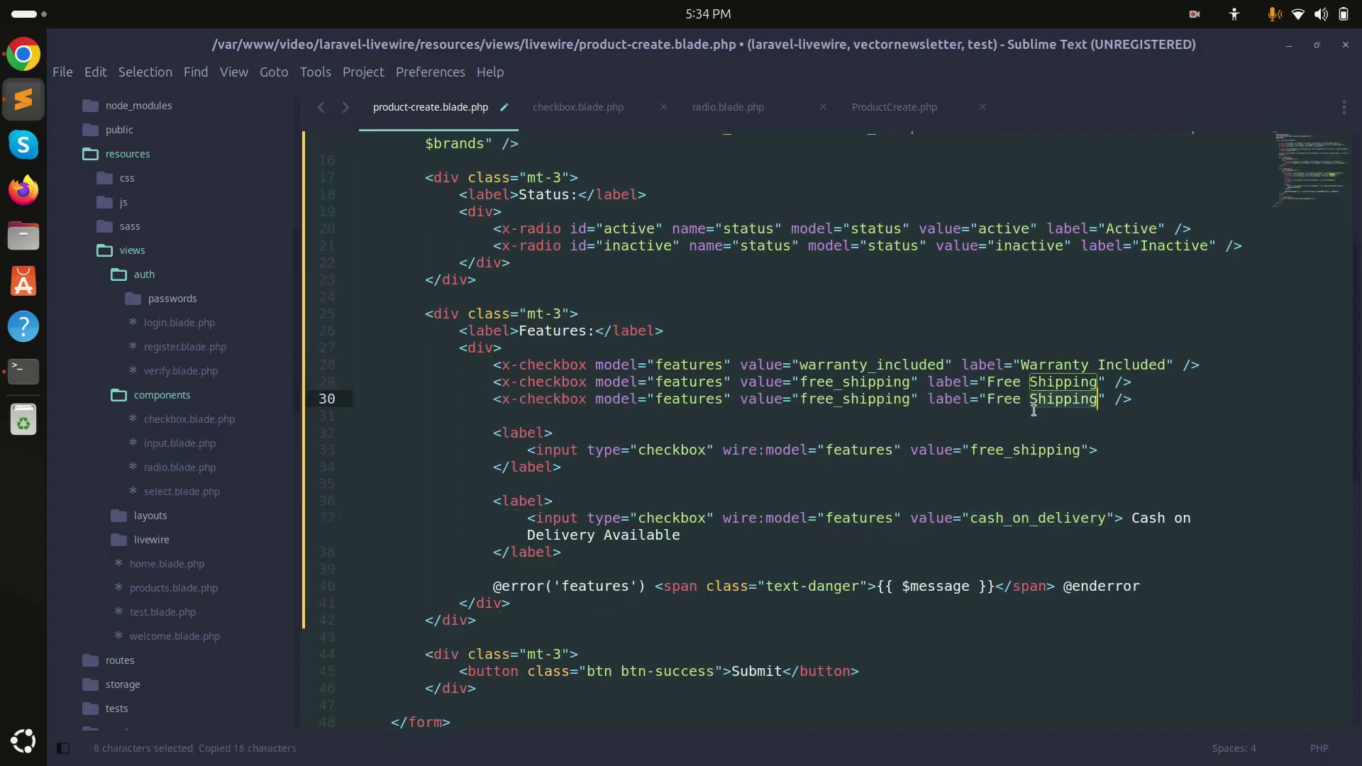
double_click(858, 398)
key(ctrl+v)
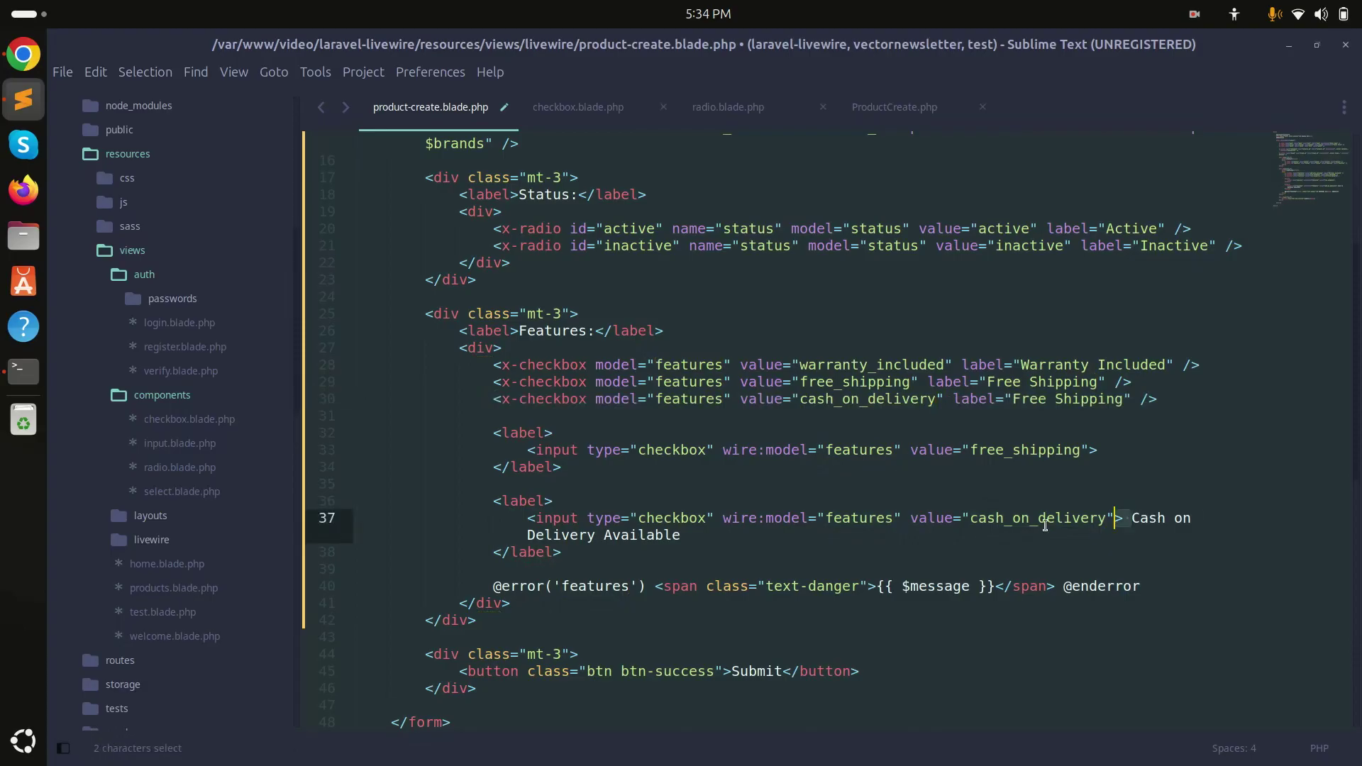
Give the third x-checkbox the label 'Cash on Delivery Available' and save
drag(1127, 519, 745, 534)
key(ctrl+x)
click(1011, 399)
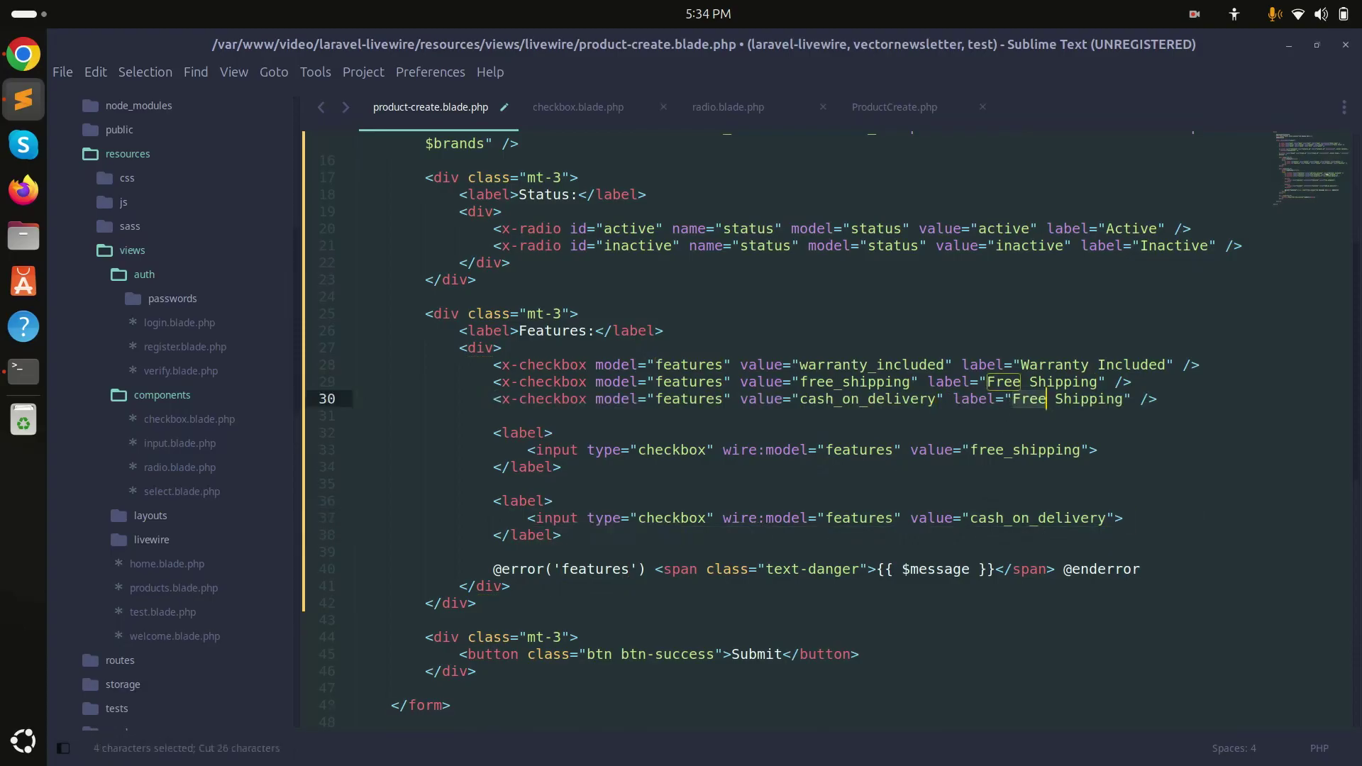
drag(1011, 399, 1126, 398)
key(ctrl+v)
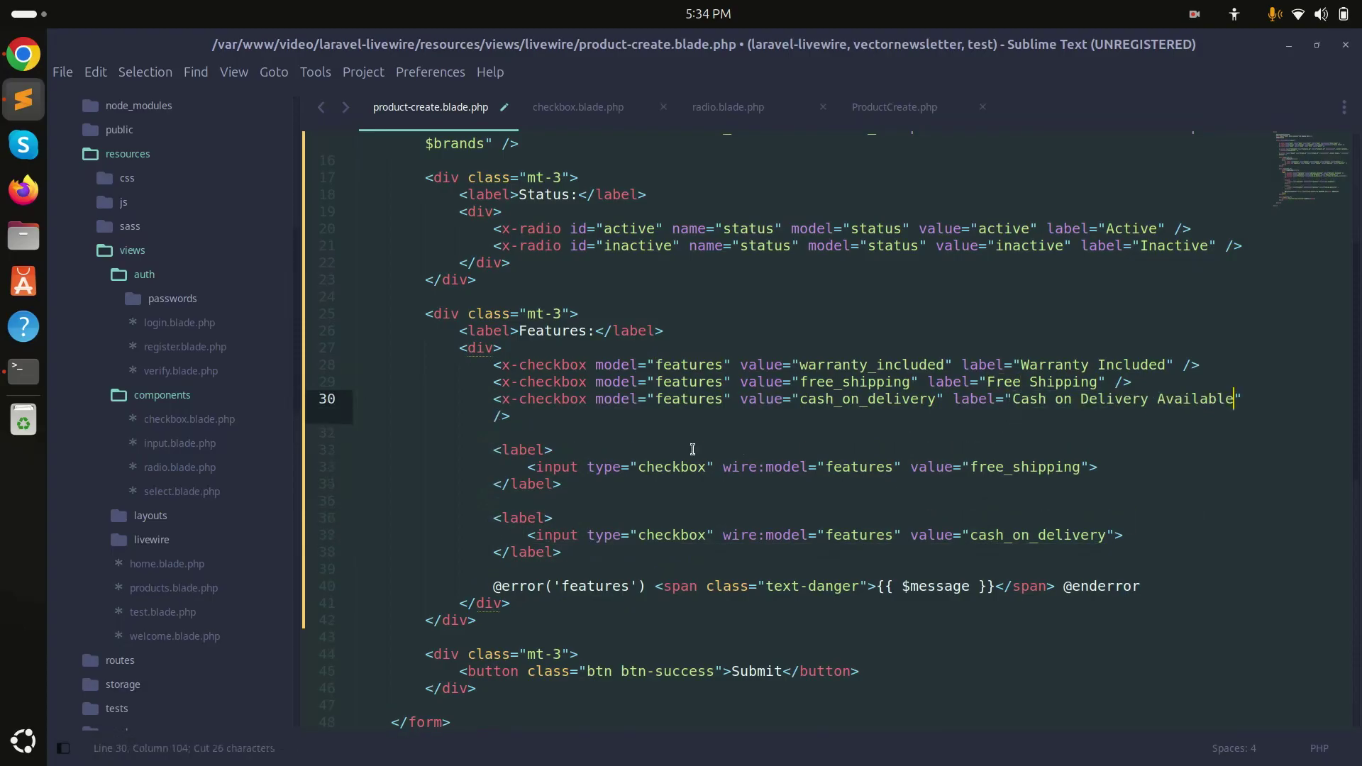
key(ctrl+s)
Delete the two old raw checkbox blocks, save, and reload the form in Chrome
drag(570, 551, 548, 421)
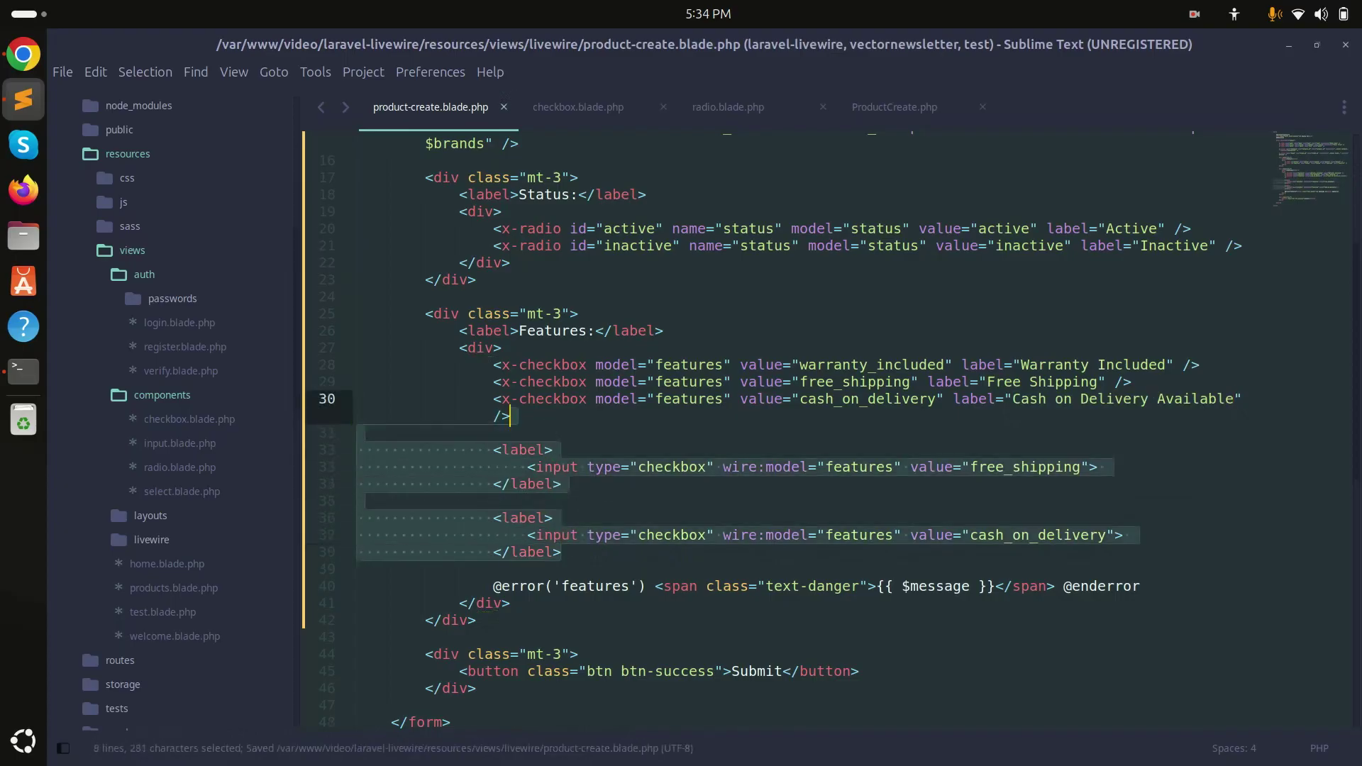
key(BackSpace)
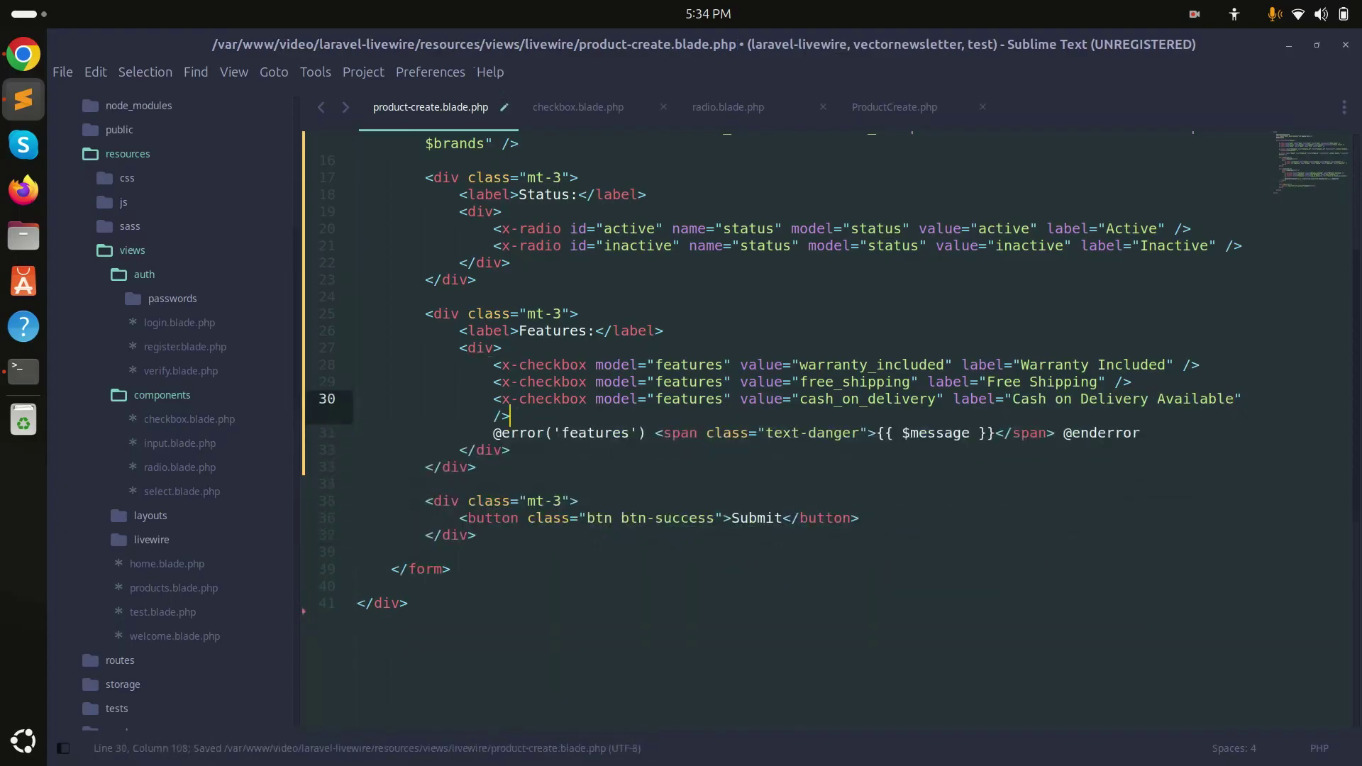
key(ctrl+s)
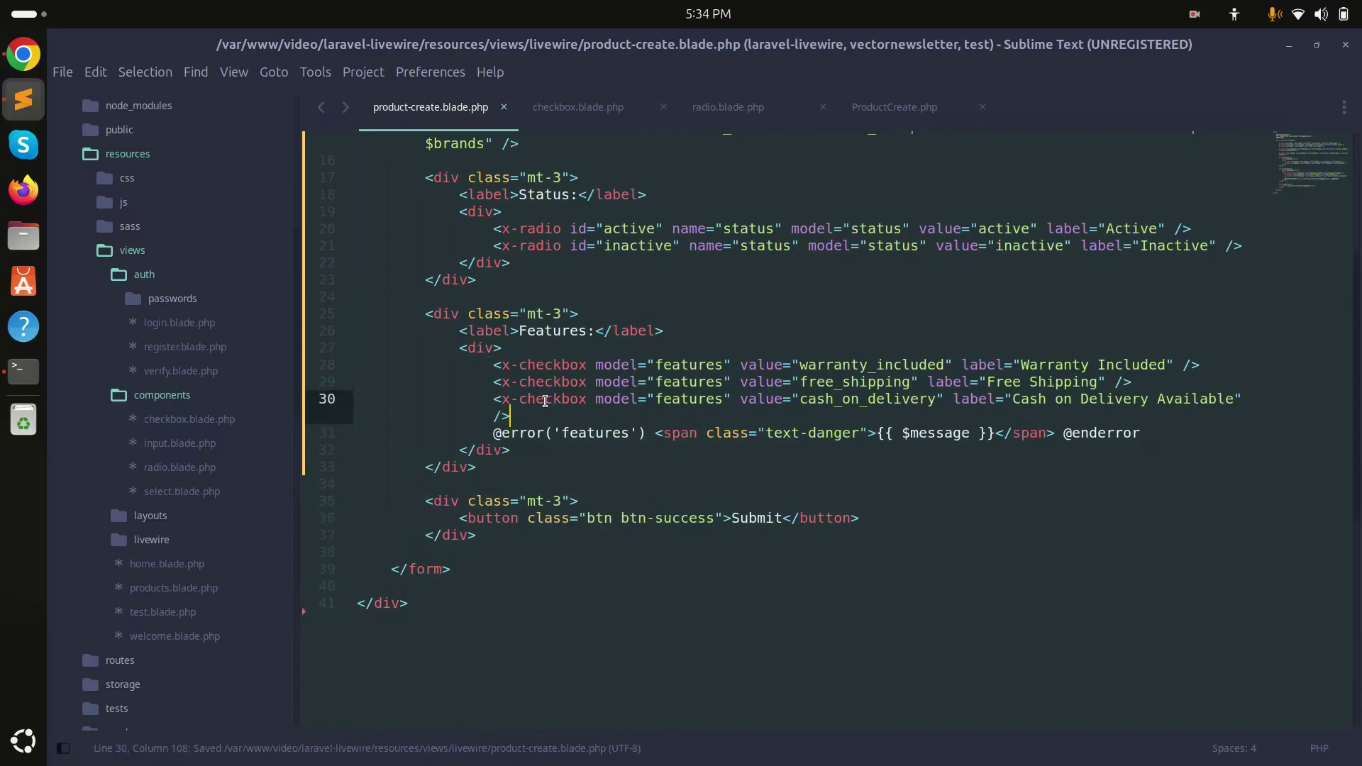
click(534, 365)
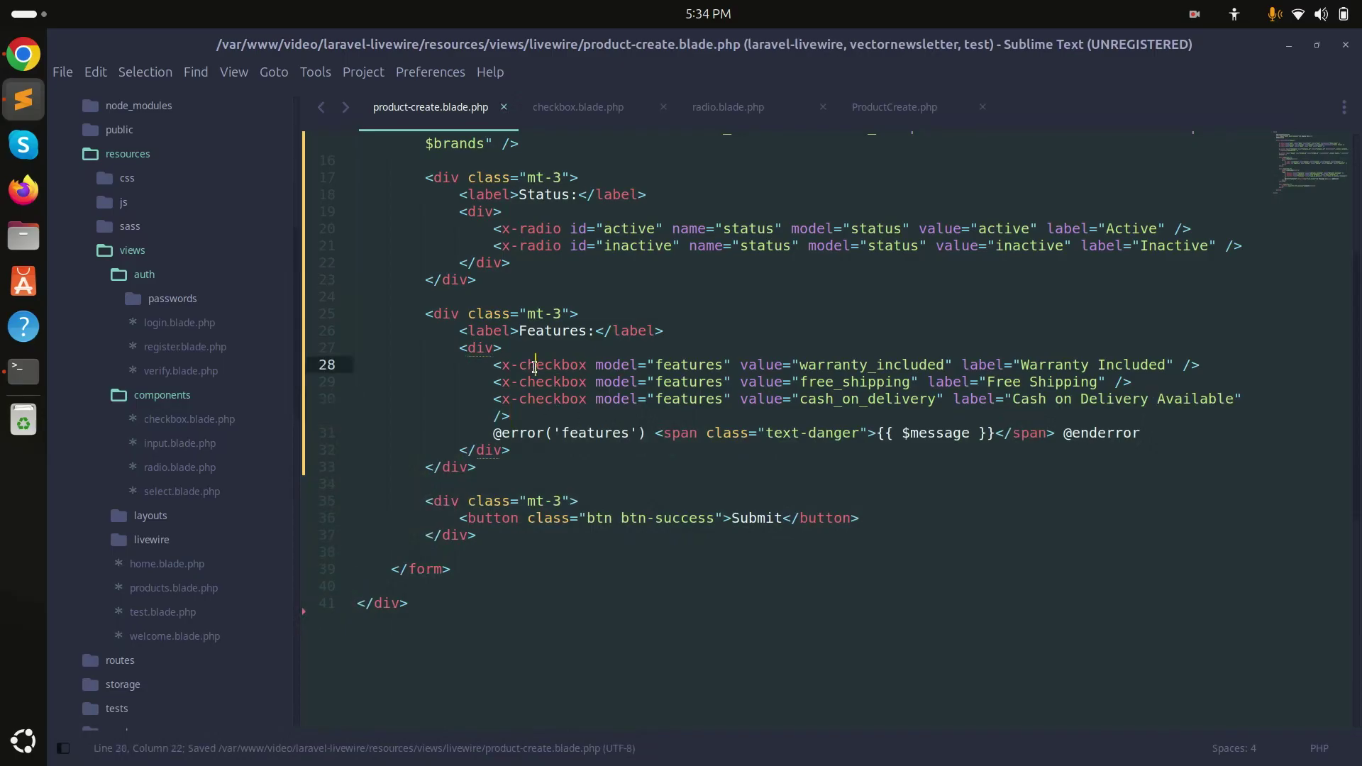
key(ctrl+s)
key(alt+Tab)
click(128, 90)
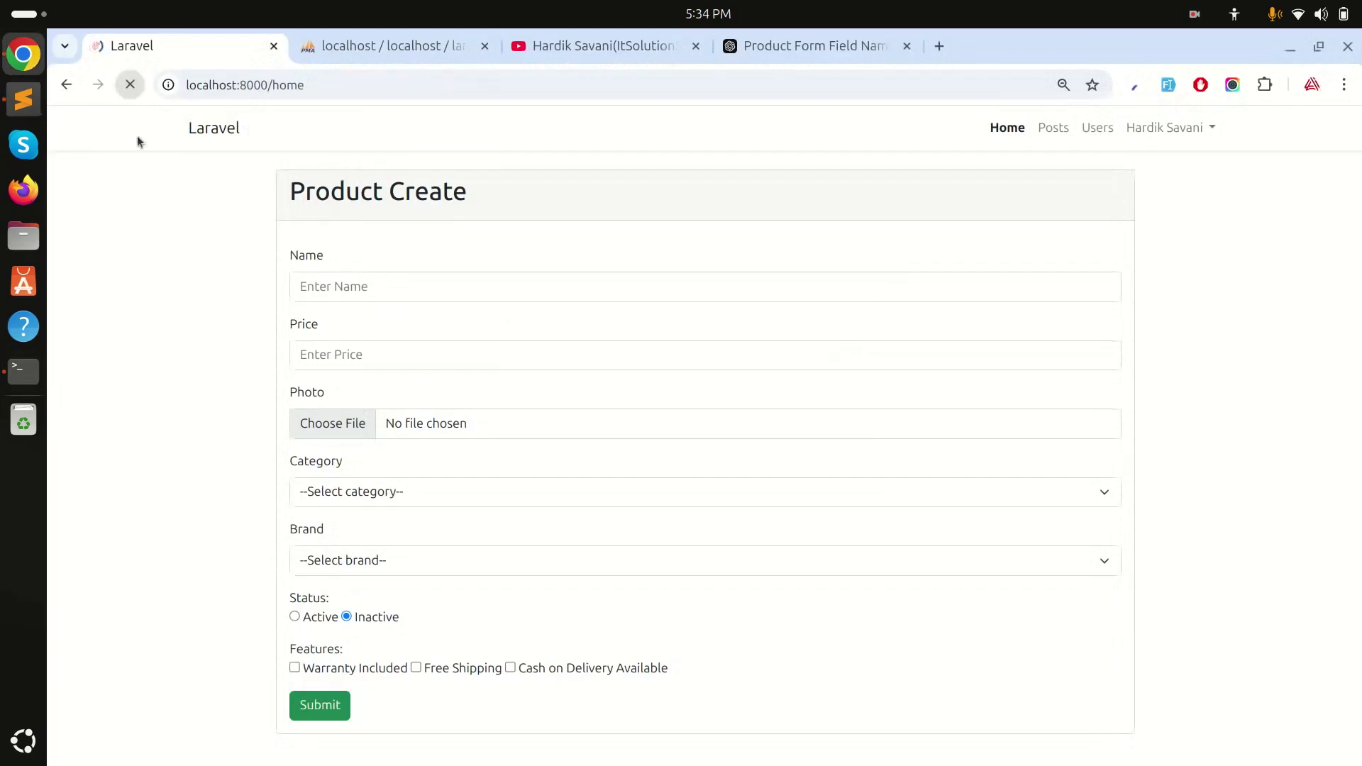
Enter name Product 4, price 300, and photo logo-the-commnethub.png
click(362, 287)
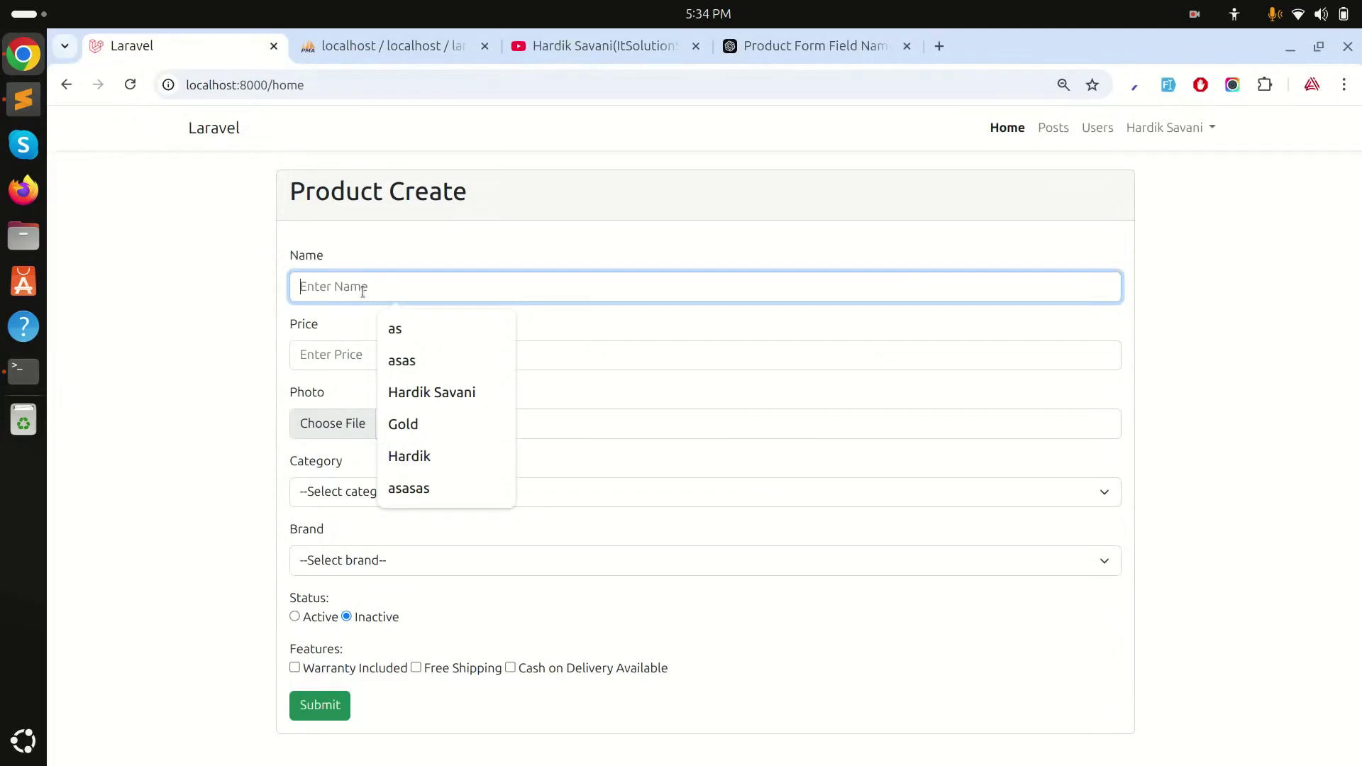
text(Prod)
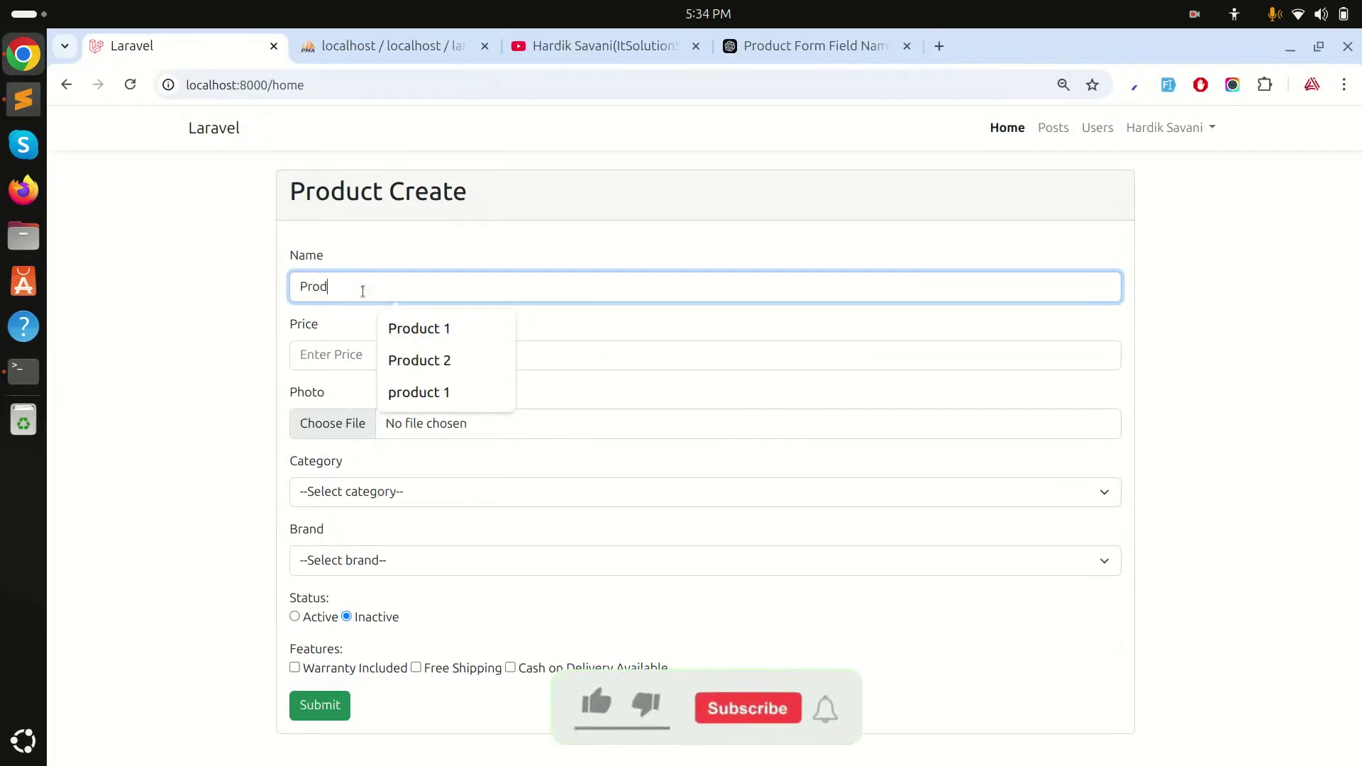
text(uct 4)
click(319, 357)
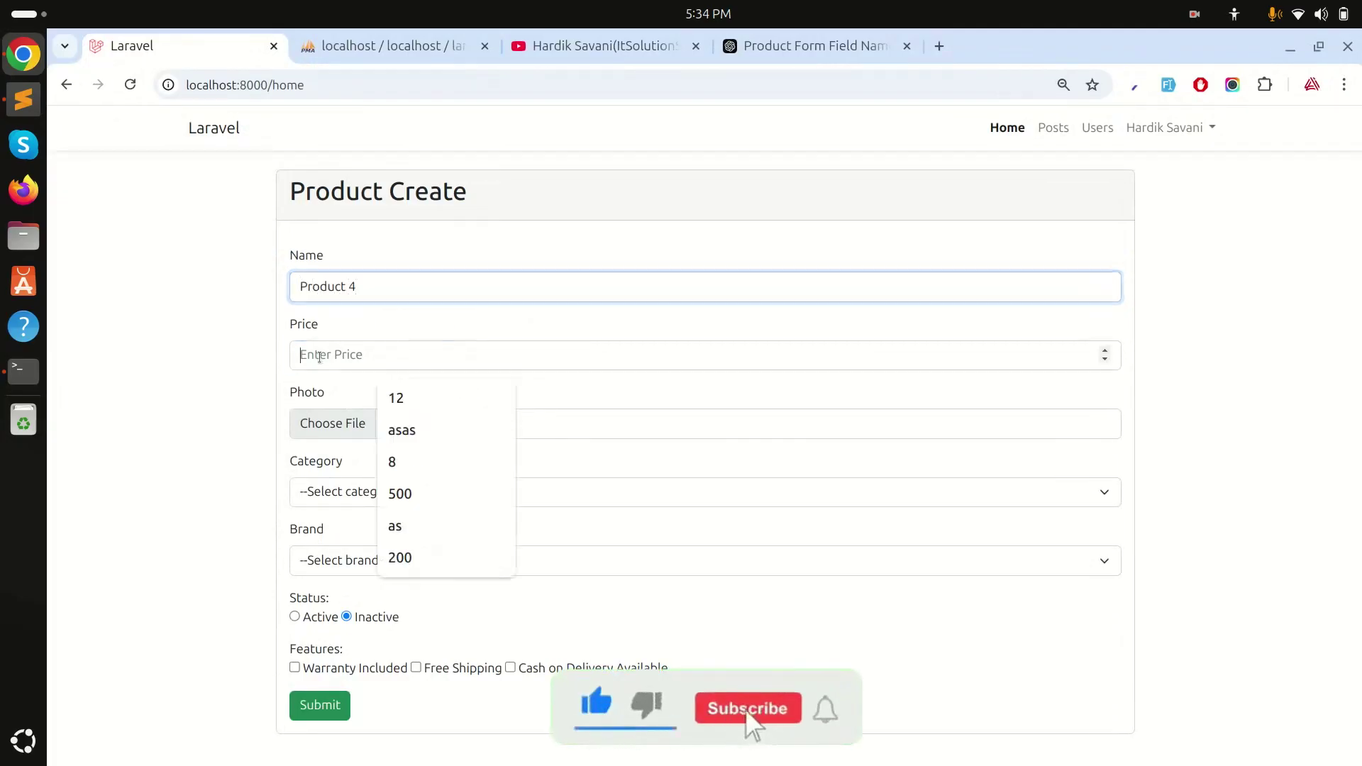
text(300)
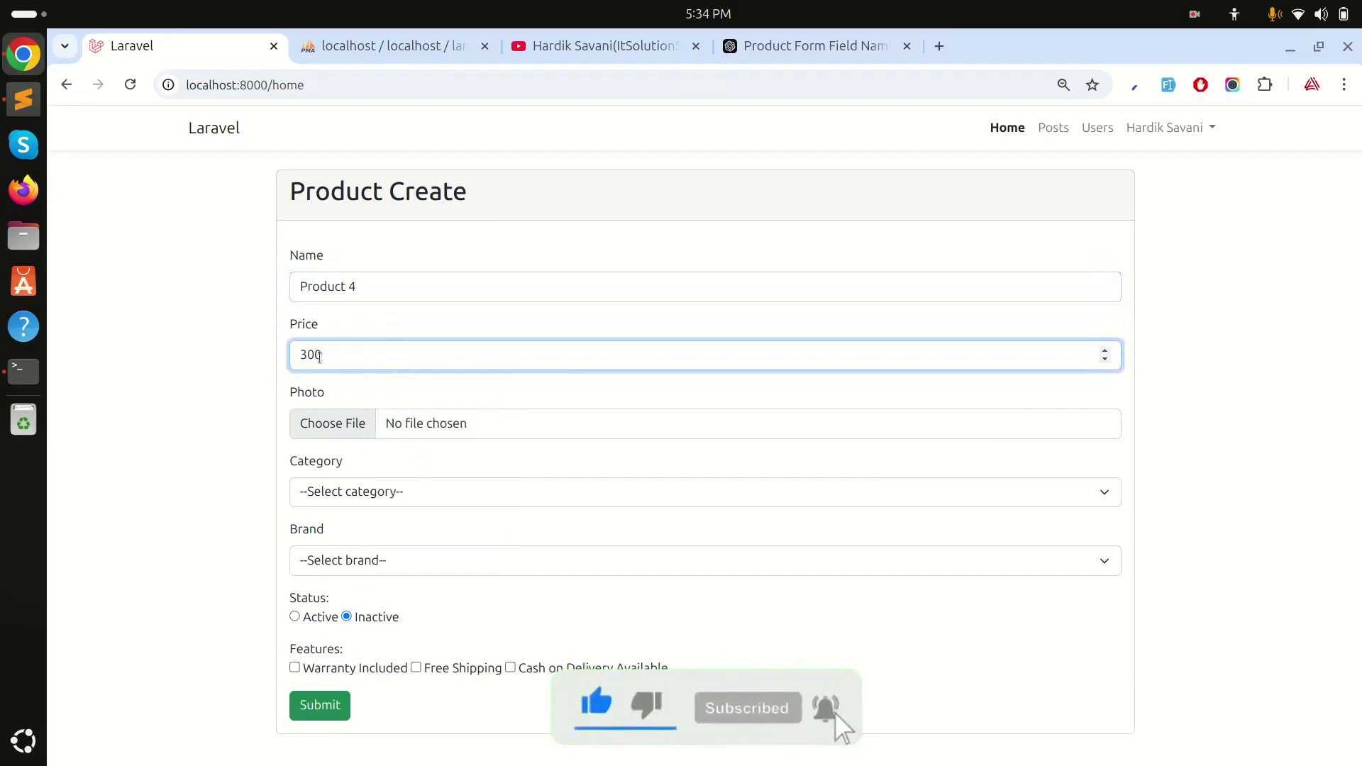
click(401, 427)
double_click(603, 271)
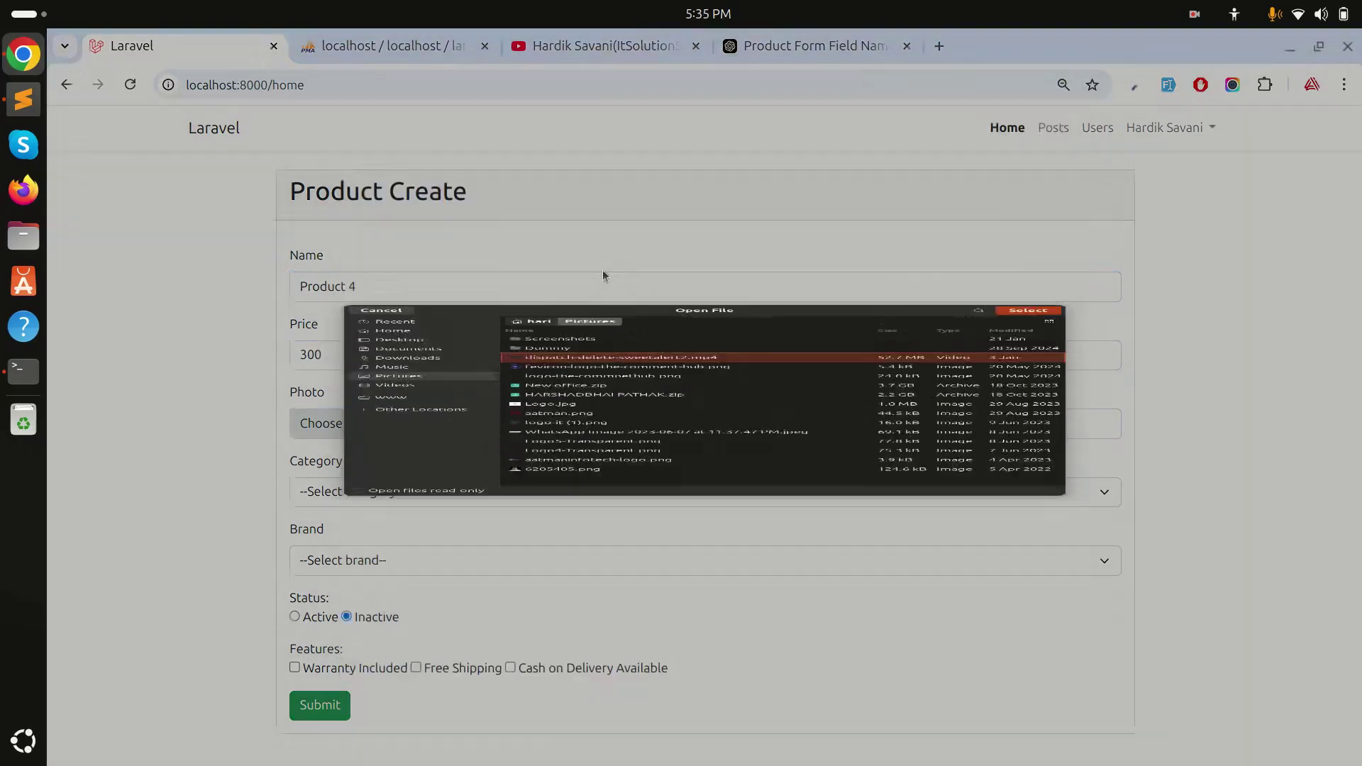
click(472, 423)
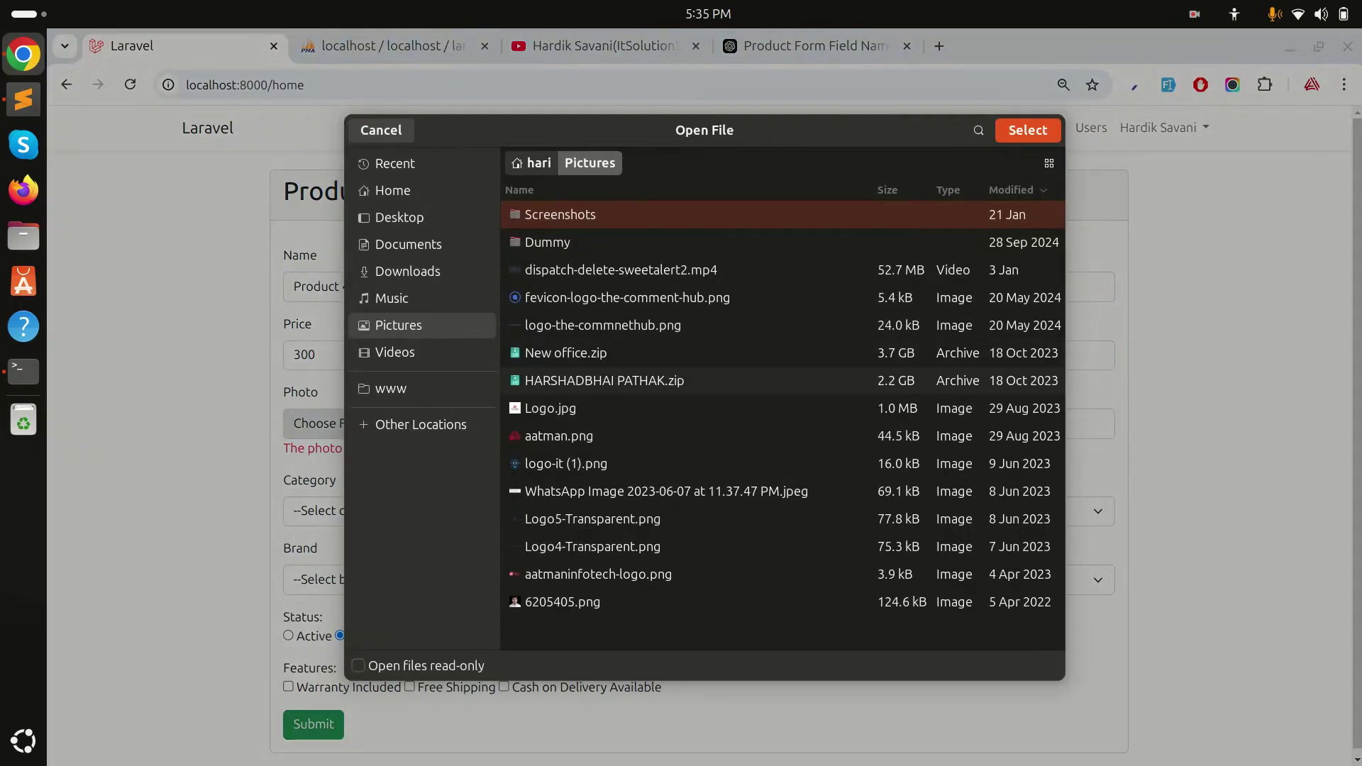
double_click(618, 324)
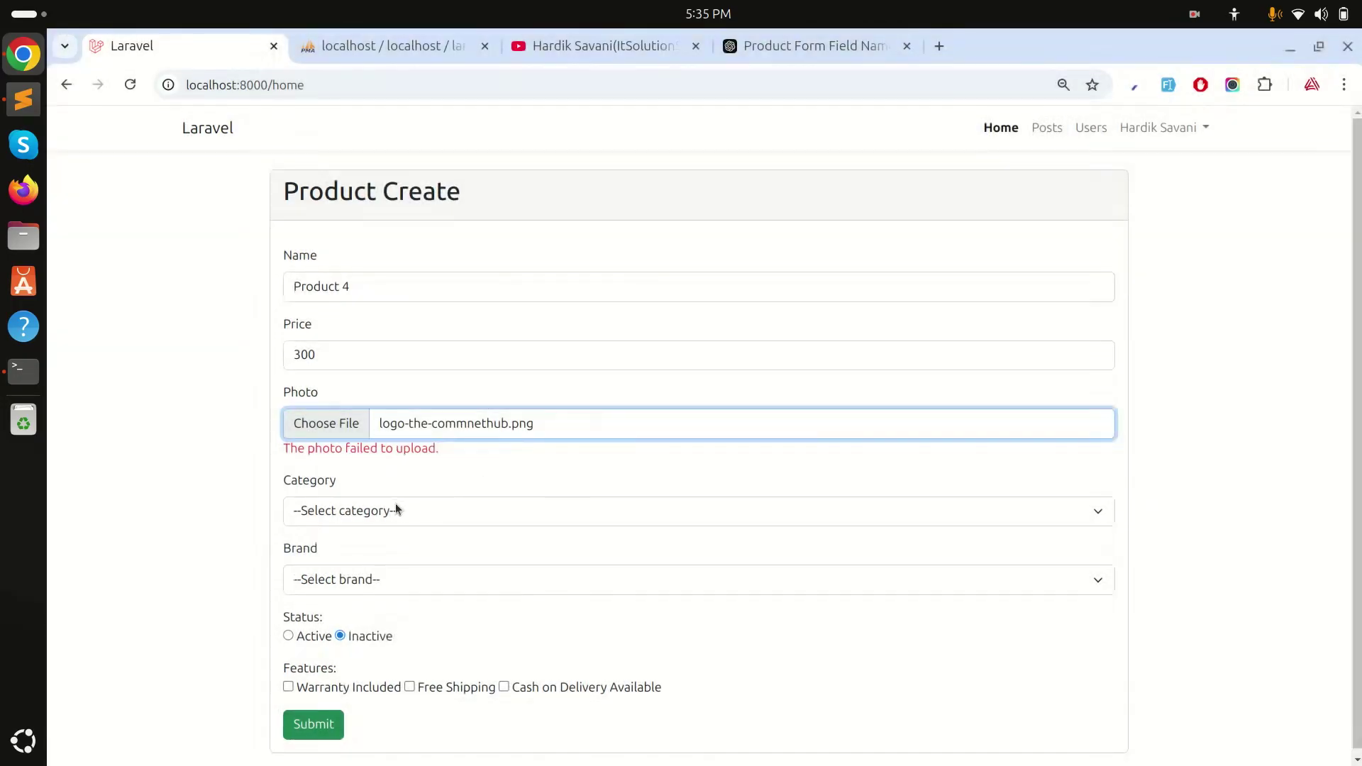
Choose Electronics, Apple, Active, Warranty Included and Free Shipping, then submit
click(395, 509)
click(394, 551)
click(386, 580)
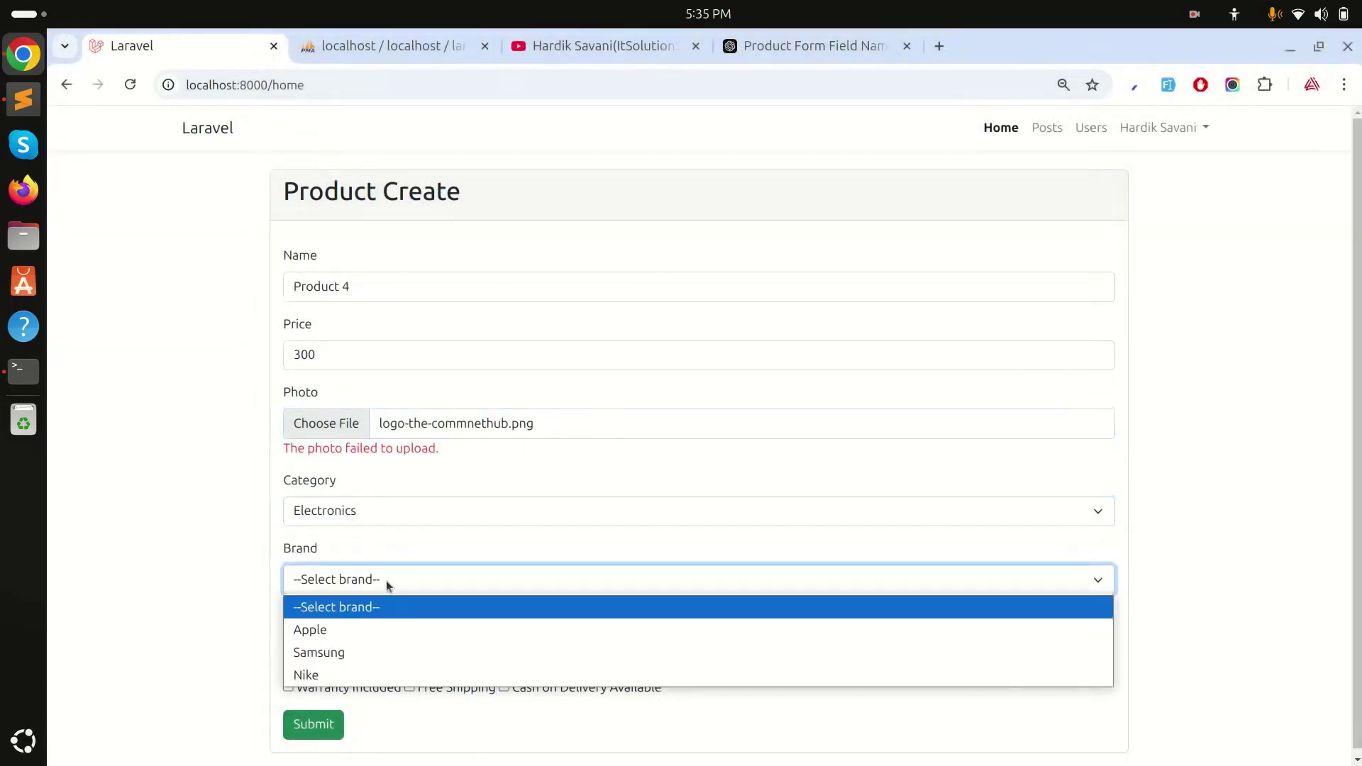
click(387, 628)
click(313, 636)
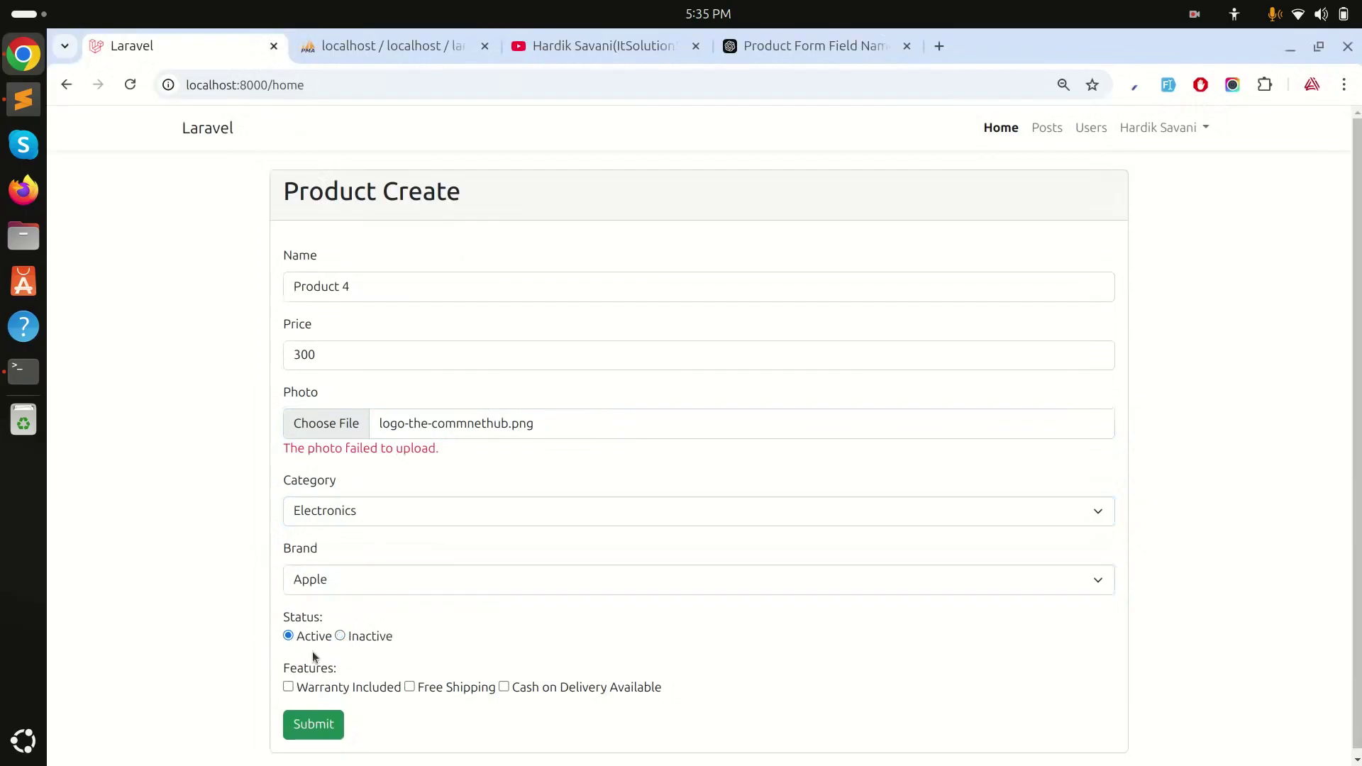
click(343, 689)
click(410, 688)
click(316, 725)
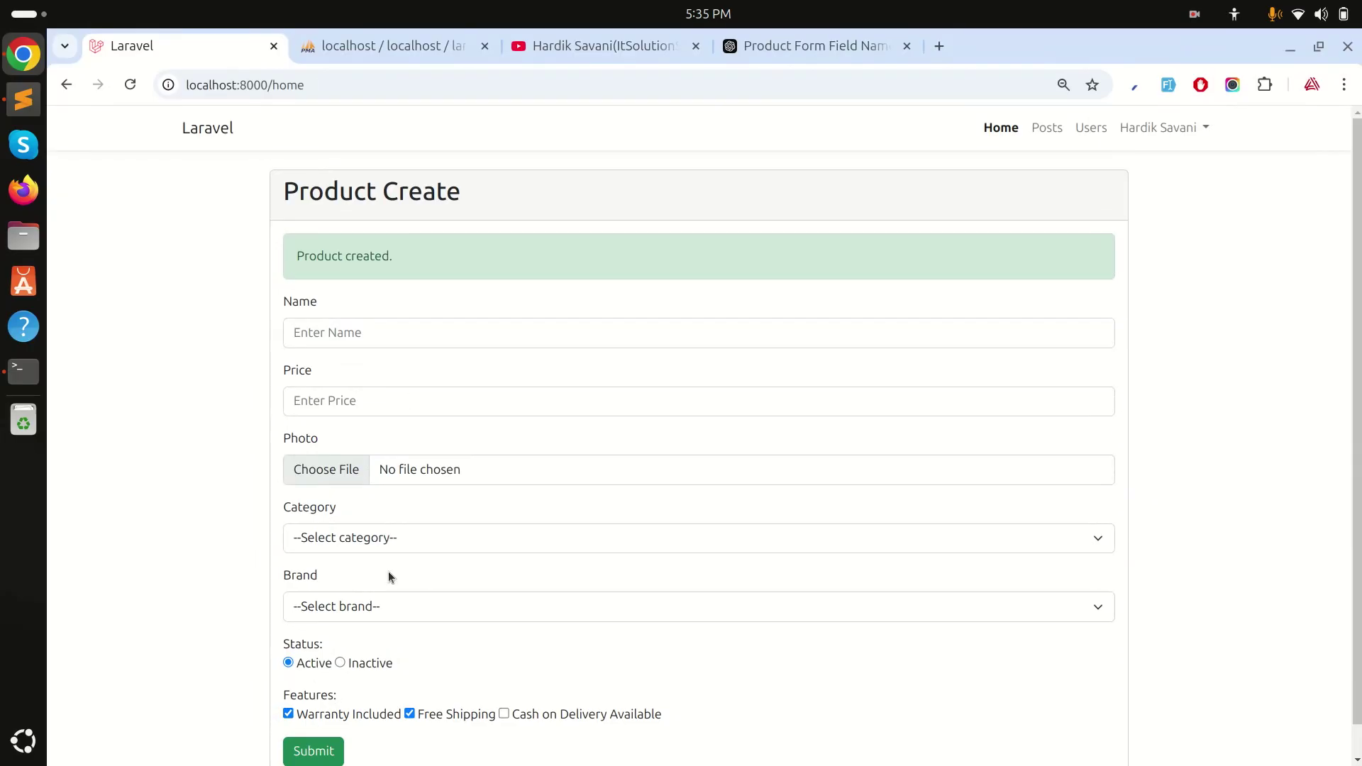
Refresh phpMyAdmin's products table to see Product 4 with warranty_included,free_shipping
click(393, 46)
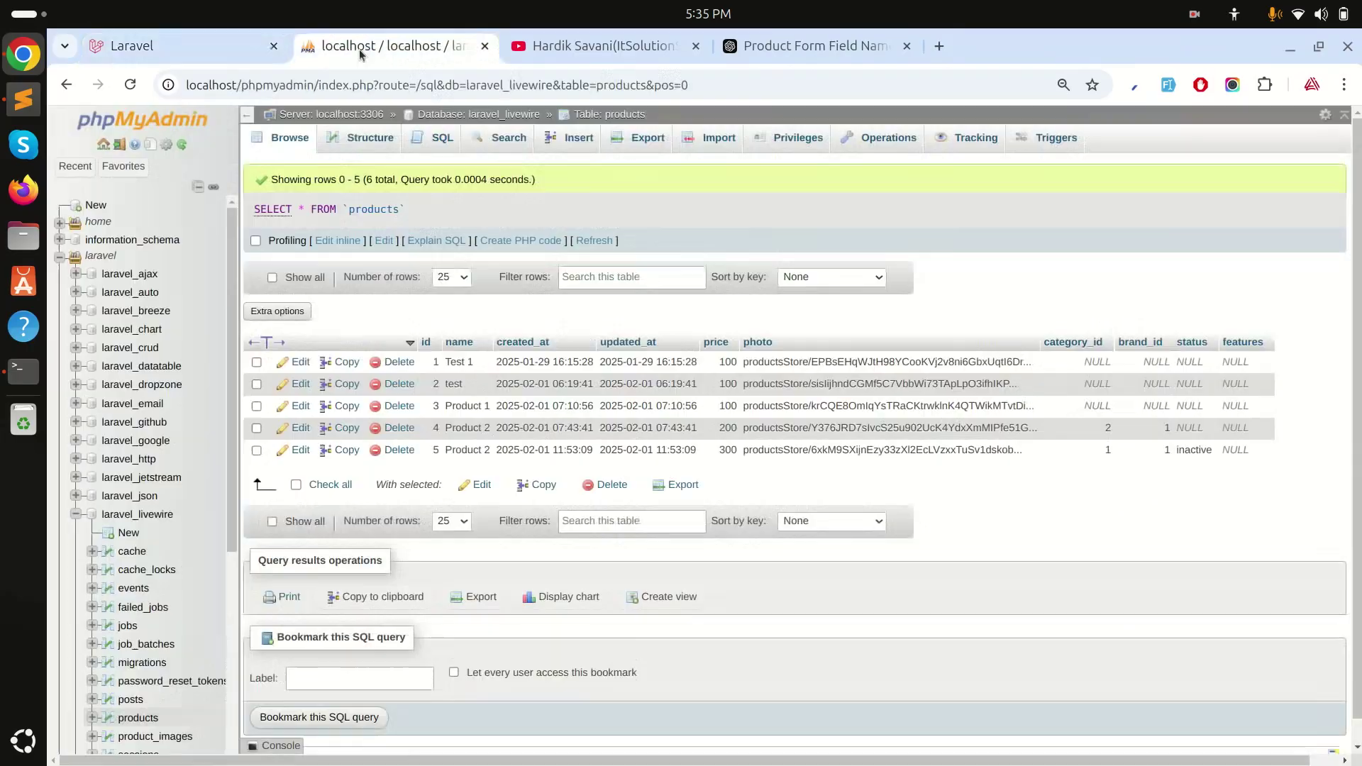
click(300, 149)
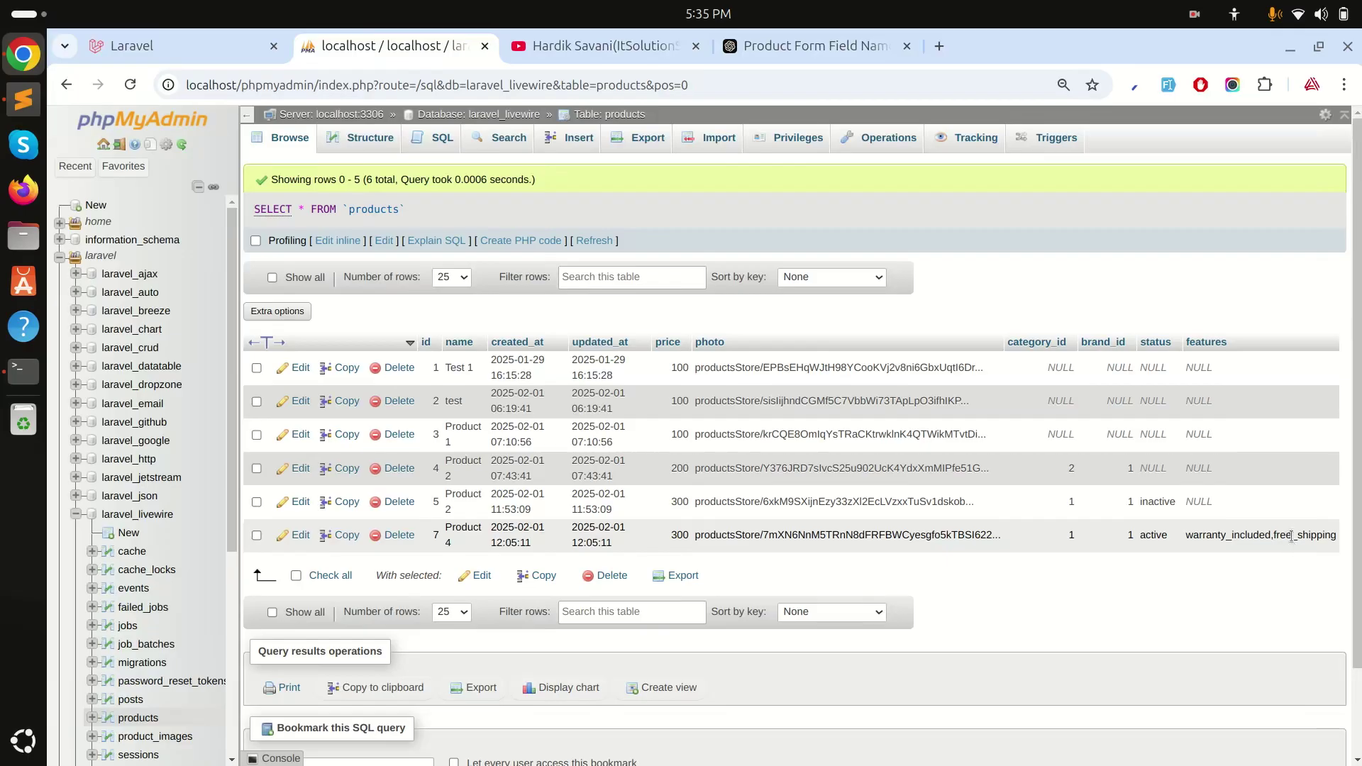
key(alt+Tab)
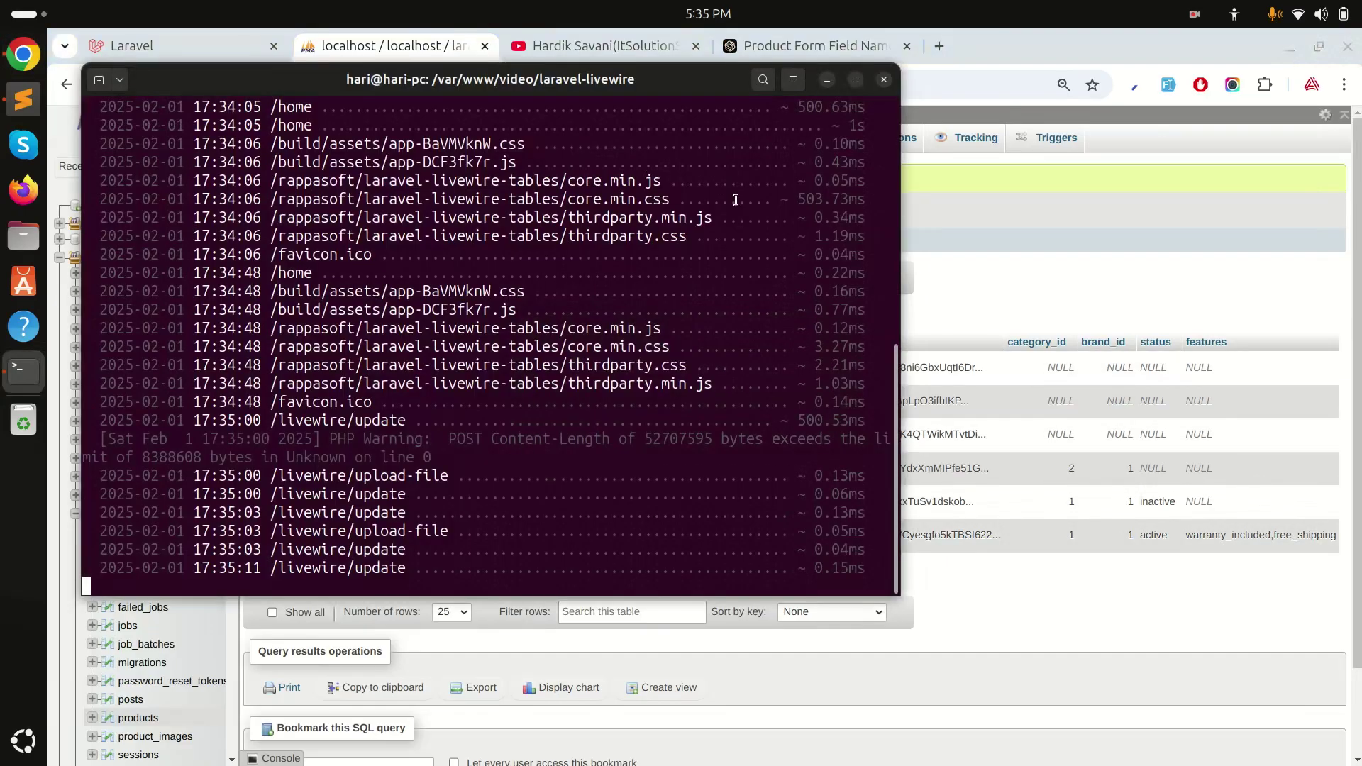
key(alt+Tab)
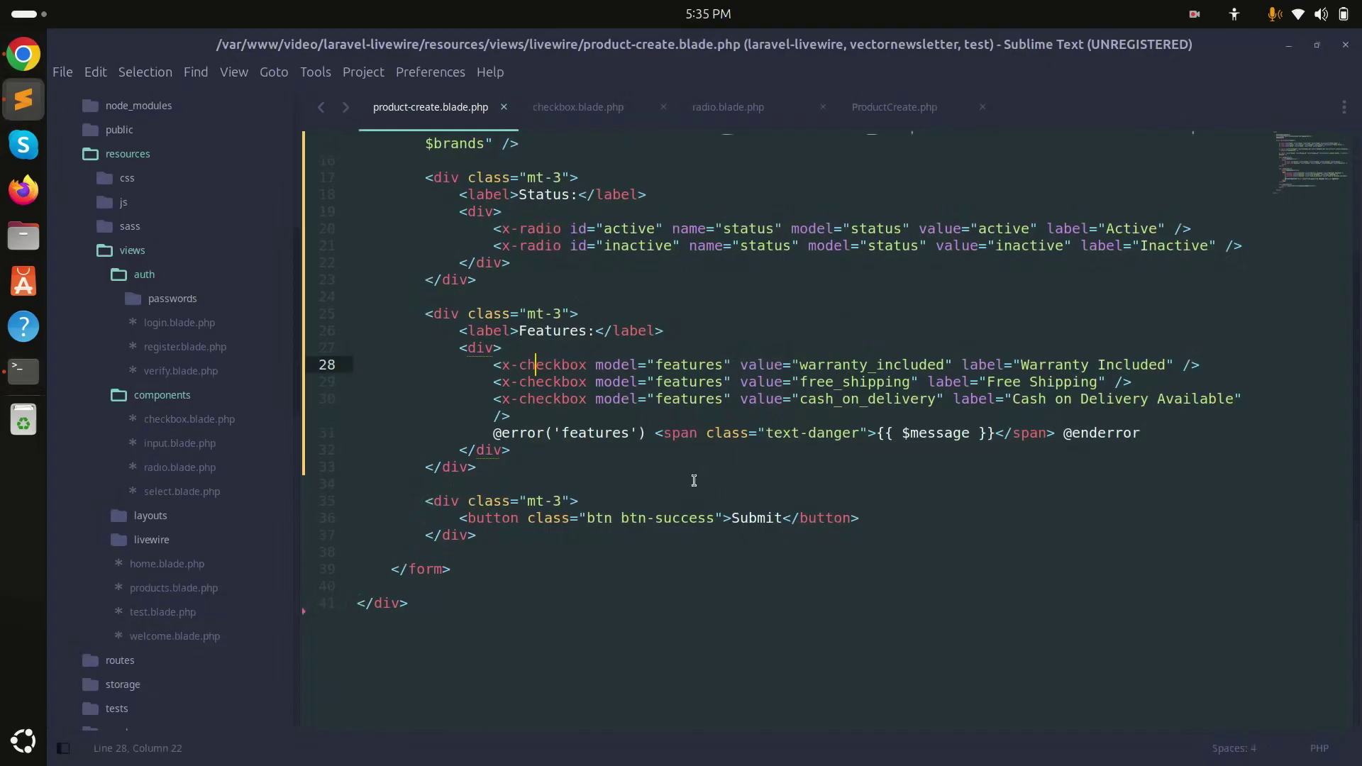
double_click(558, 398)
click(708, 415)
mouse_move(724, 433)
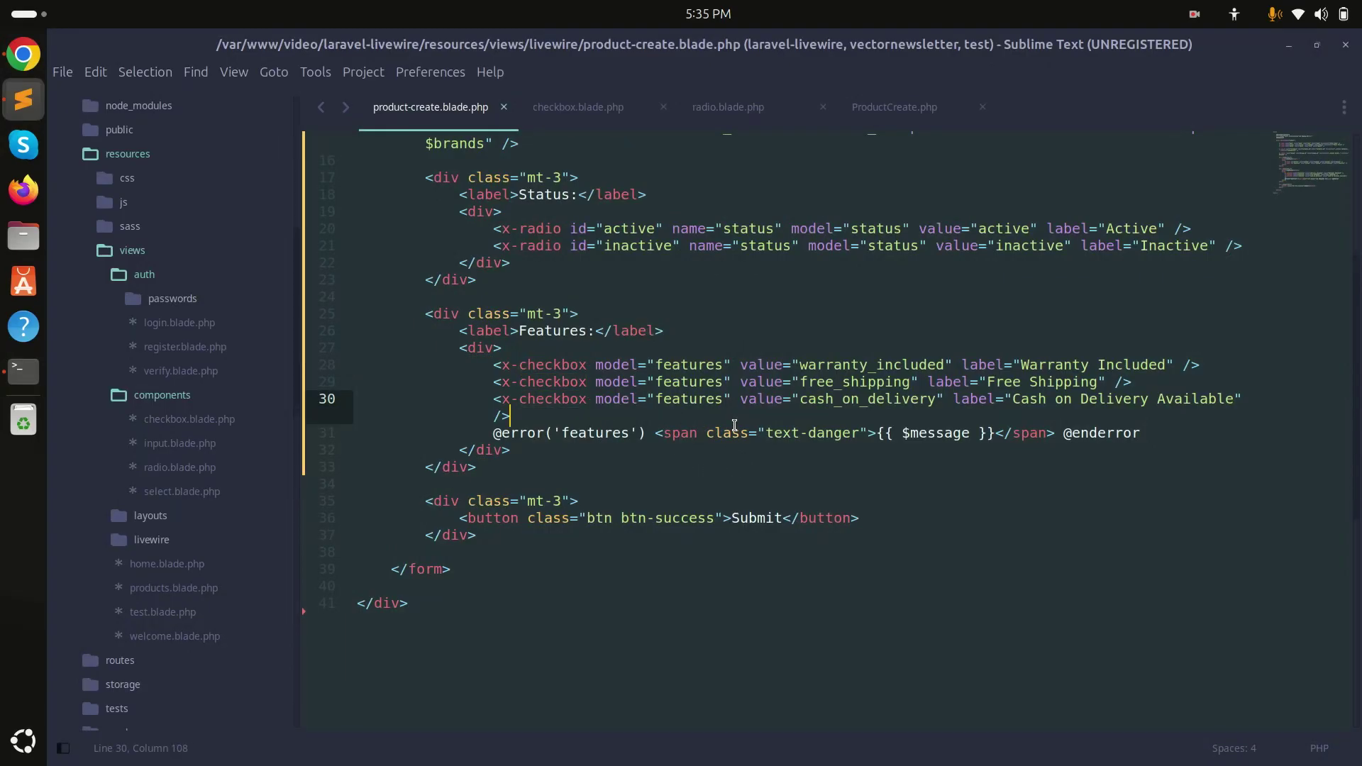